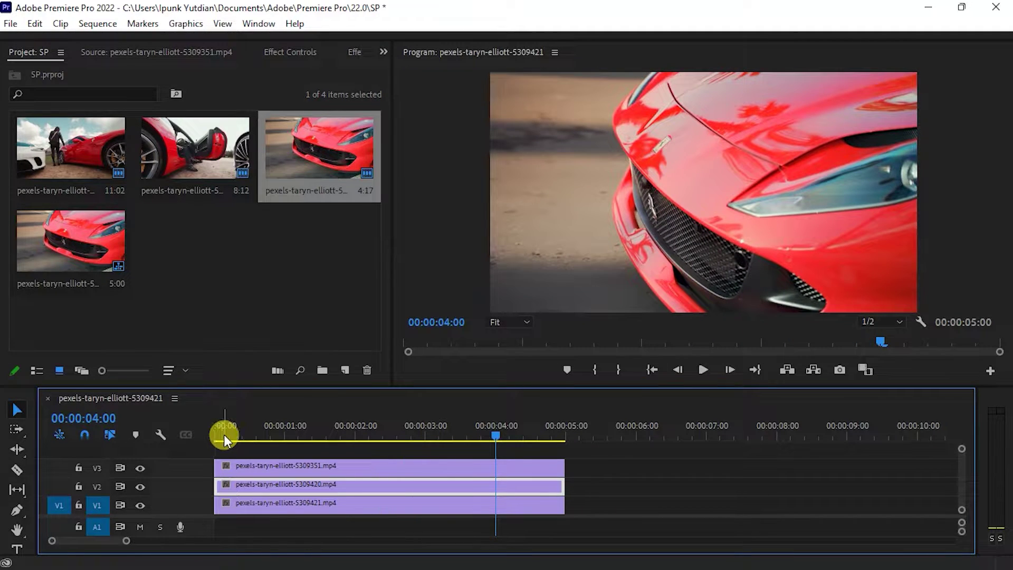
- Hide tracks V3 and V2 one at a time to view the clips beneath, and show both tracks again
click(140, 468)
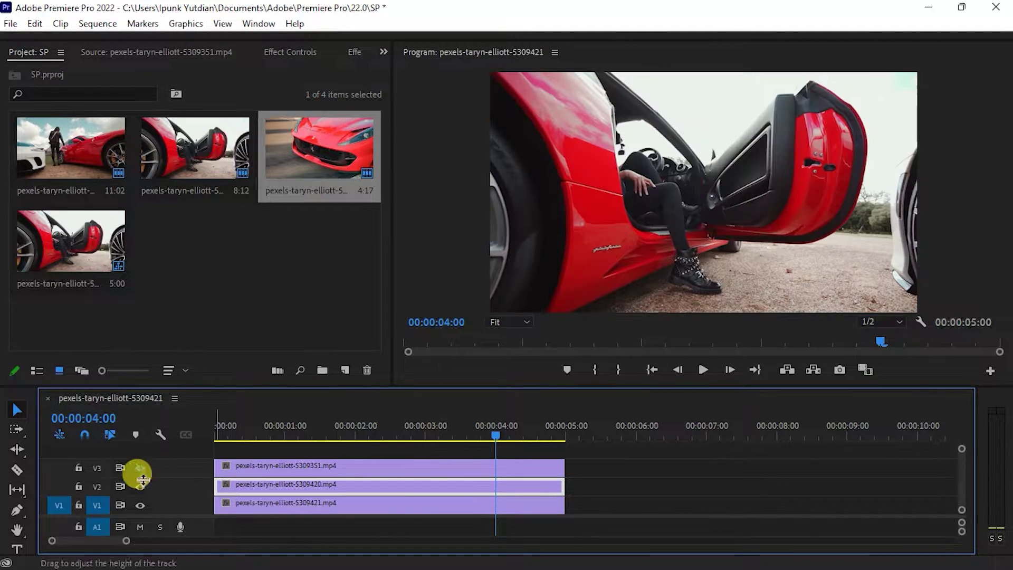
click(140, 486)
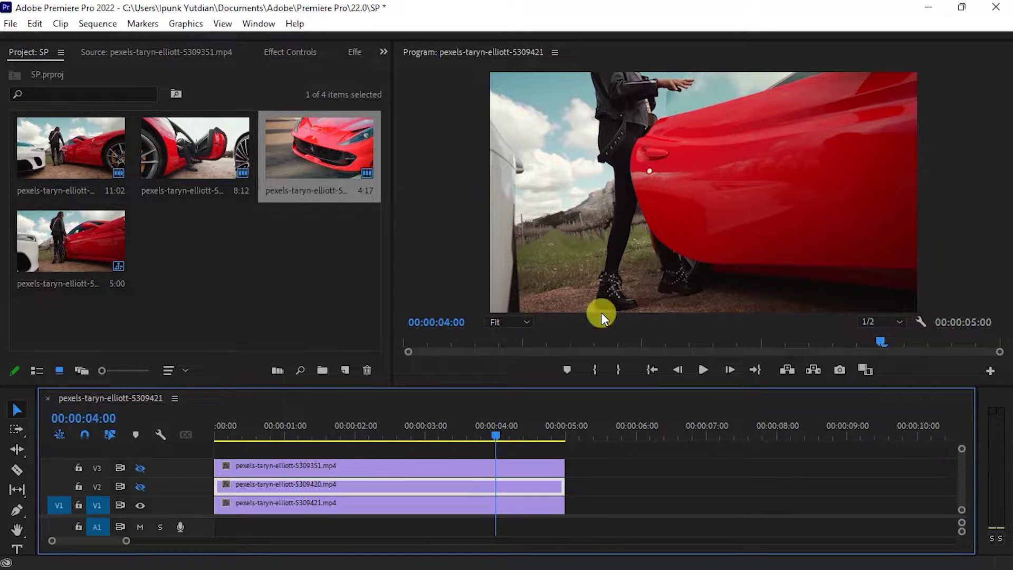
click(140, 486)
click(140, 468)
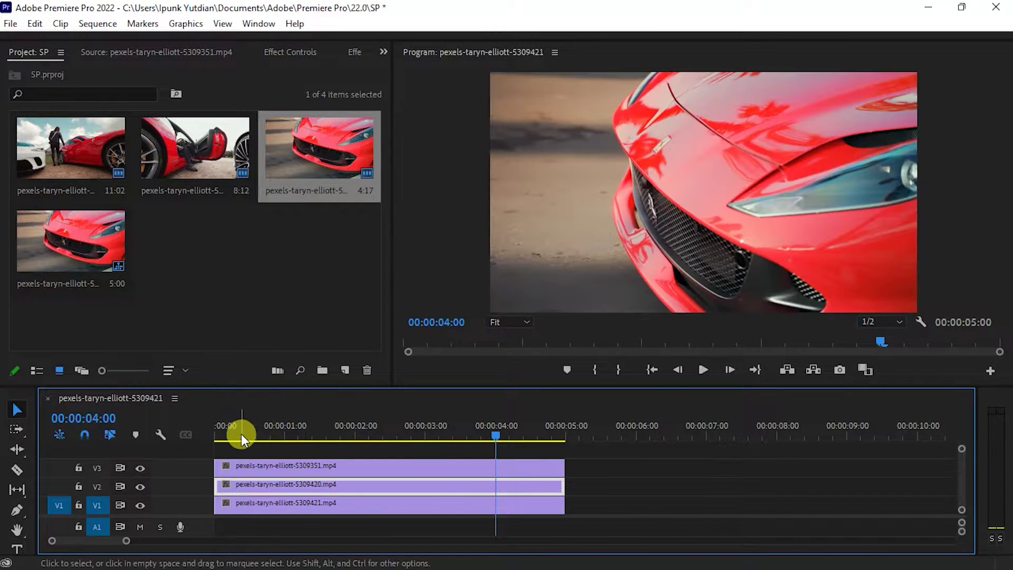
- Play back the opening of the sequence and return the playhead to 00:00:00:00
click(238, 436)
key(space)
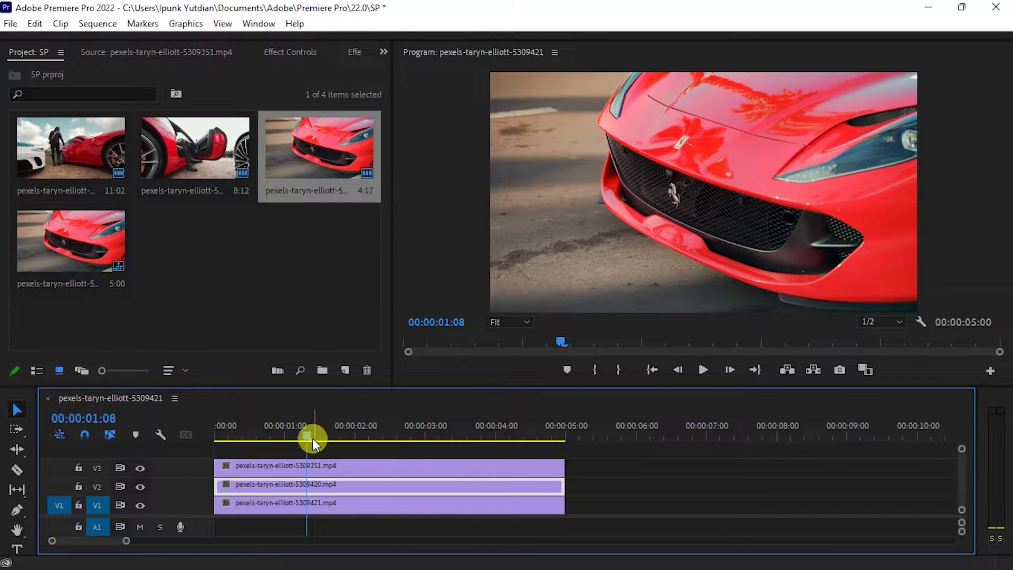
click(237, 436)
key(Home)
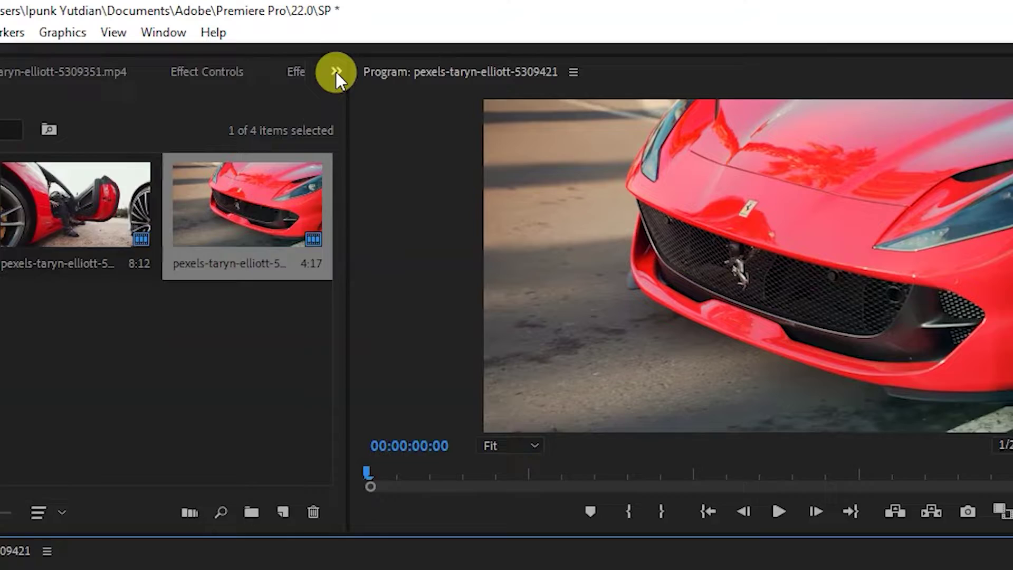
- Search the effects for "radial" and apply the Radial Wipe video effect twice to the clip on V3
click(384, 52)
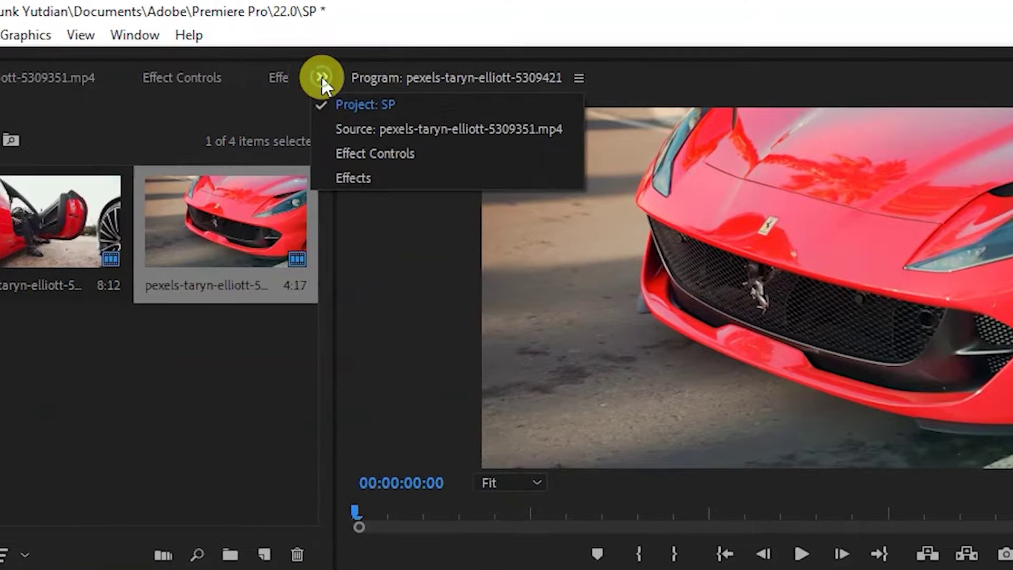
click(405, 176)
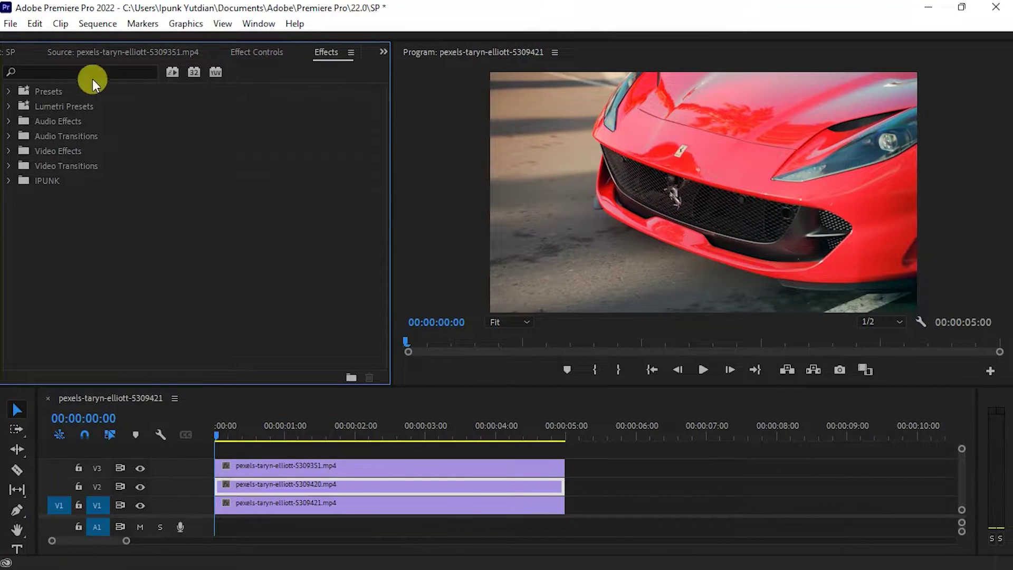
click(66, 71)
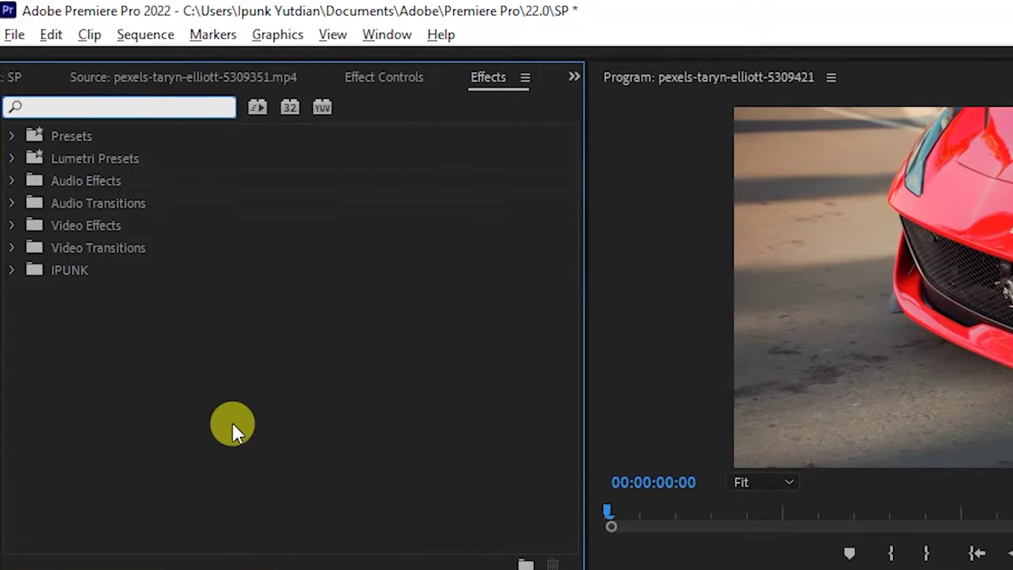
text(radial)
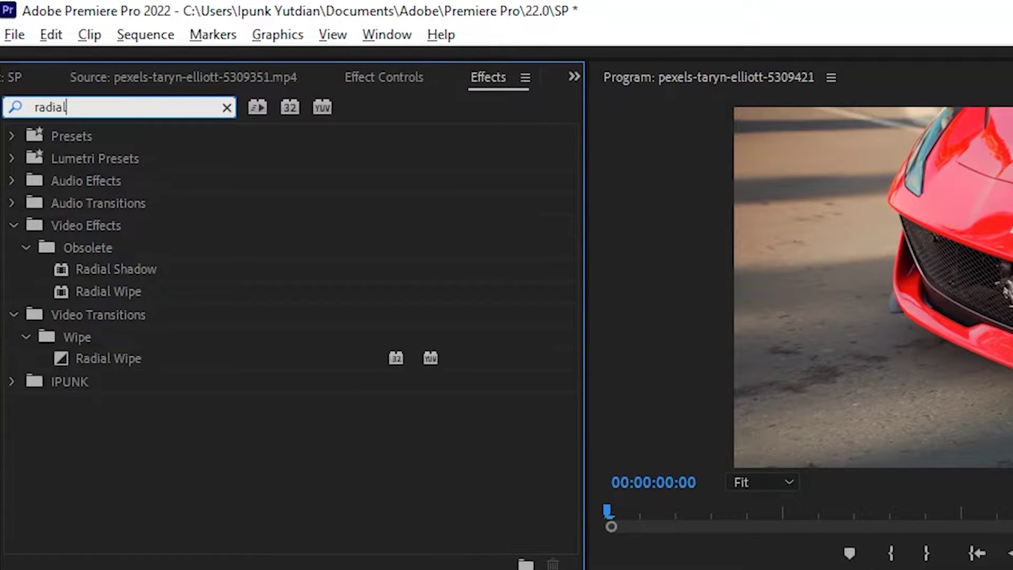
click(89, 226)
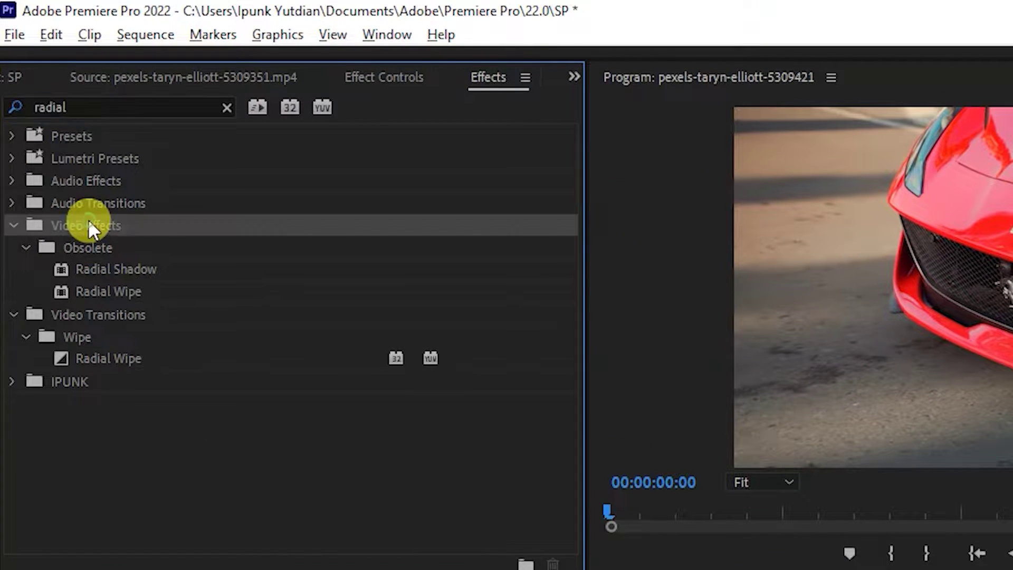
click(90, 294)
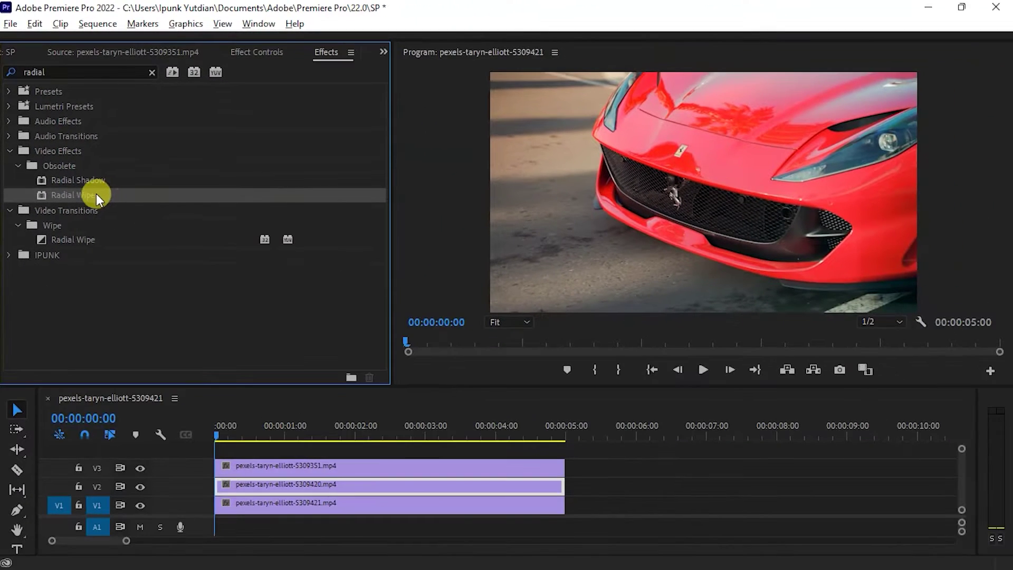
drag(134, 289, 256, 463)
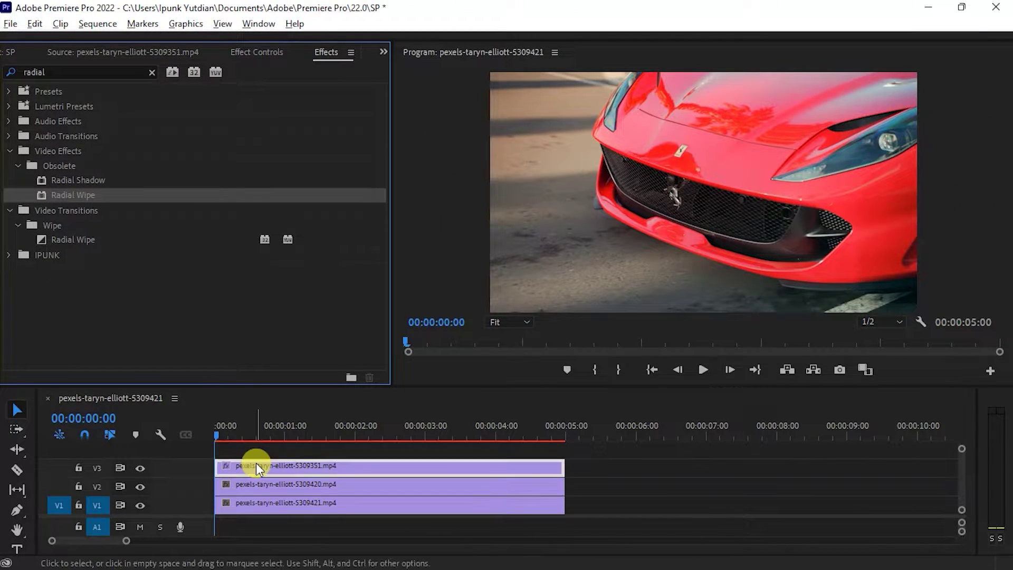
drag(84, 195, 248, 464)
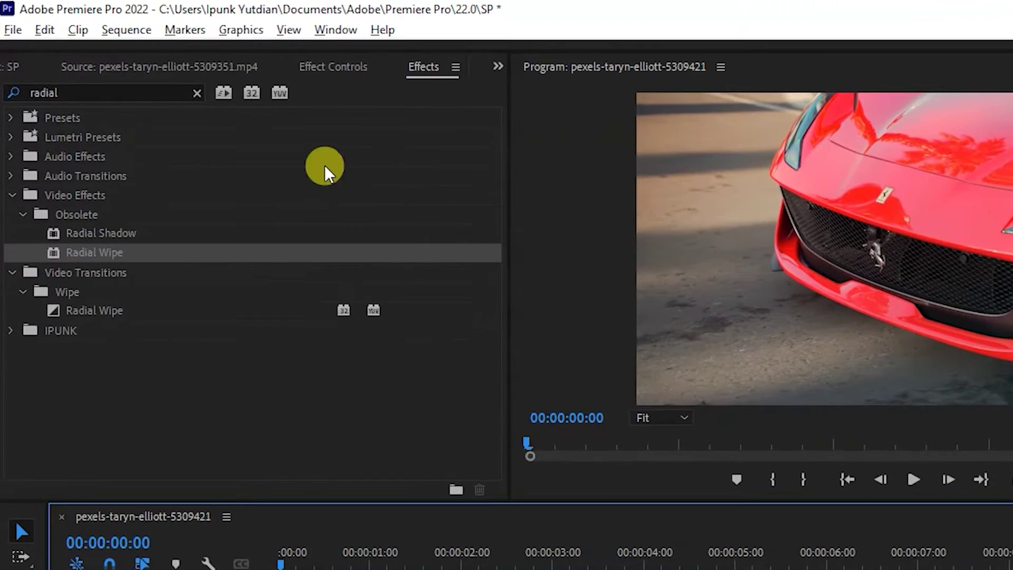
- Set the Transition Completion of the V3 clip's first Radial Wipe to 50 %
click(356, 69)
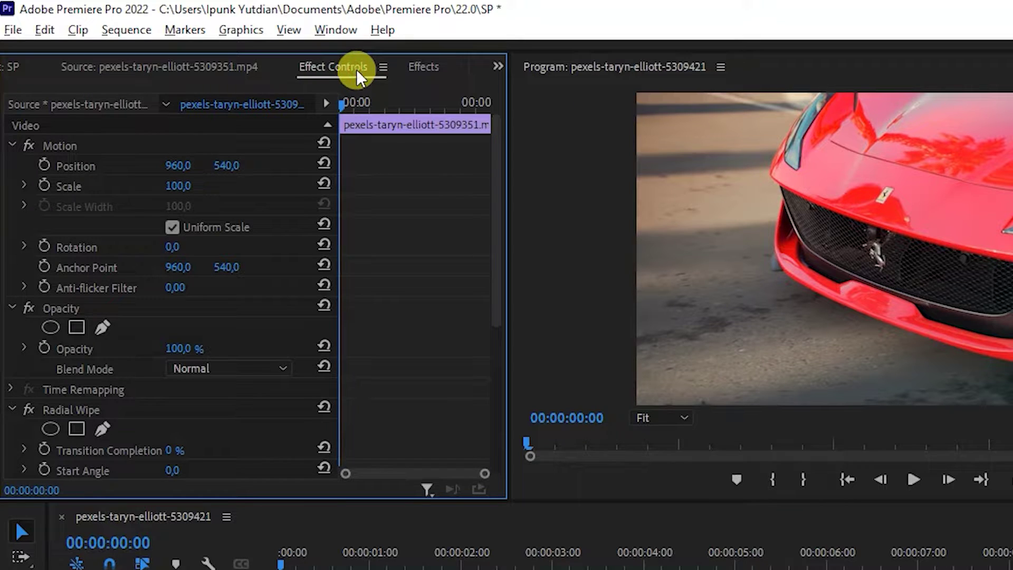
scroll(494, 213, down, 1)
drag(494, 213, 505, 328)
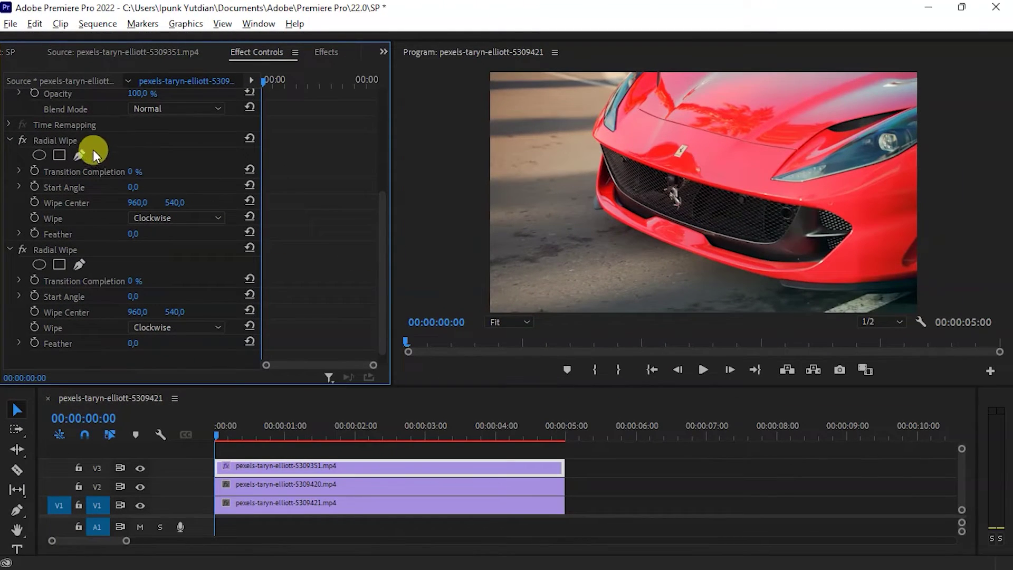
click(80, 140)
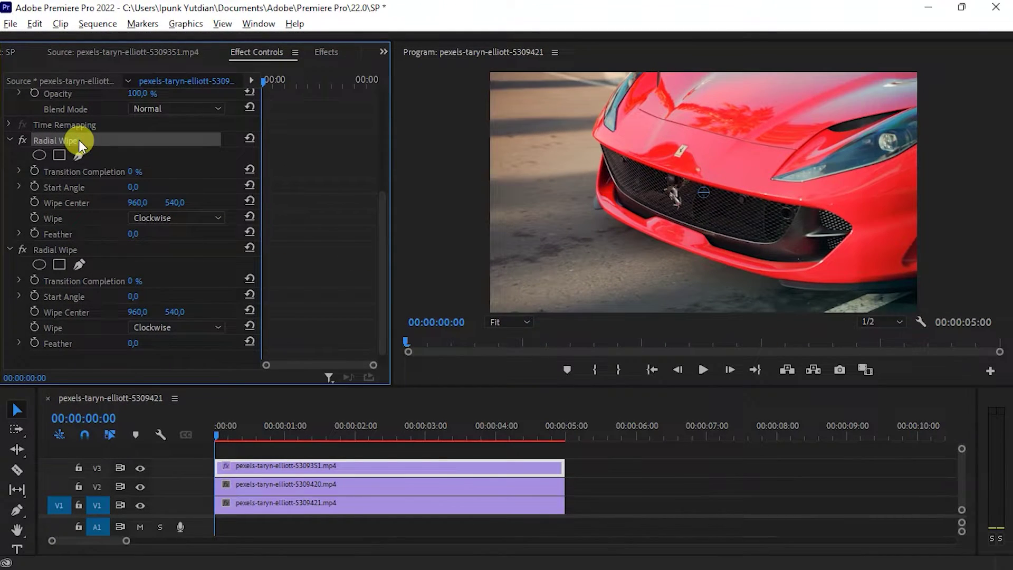
click(132, 172)
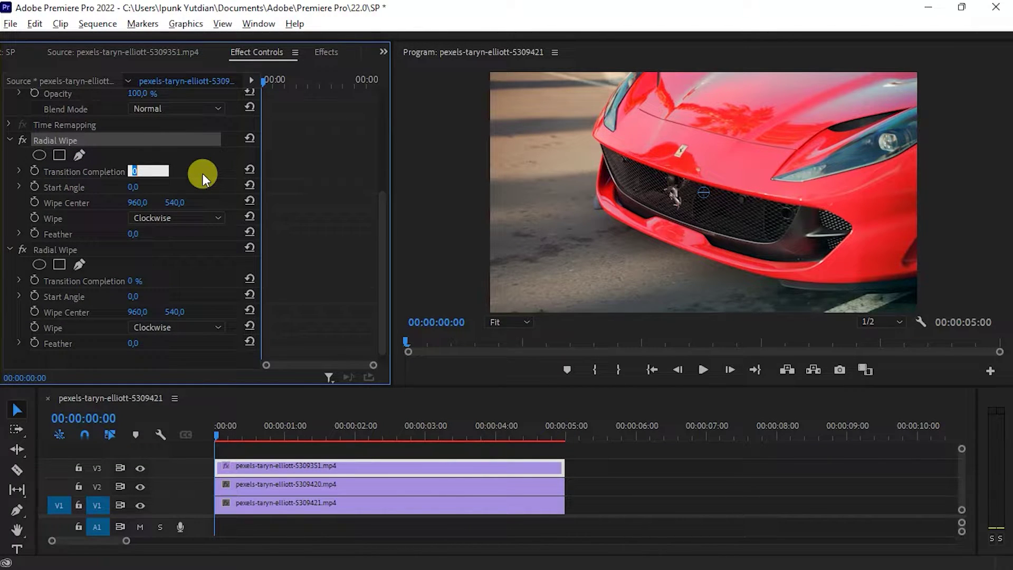
text(50)
click(203, 172)
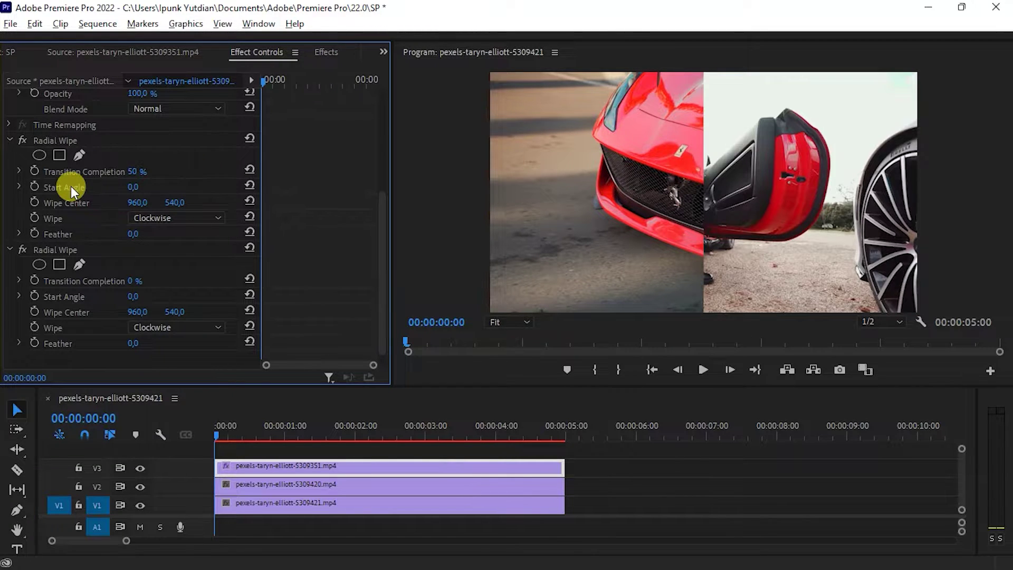
- Set the first Radial Wipe's Start Angle to 130° and its horizontal Wipe Center to 232
click(142, 185)
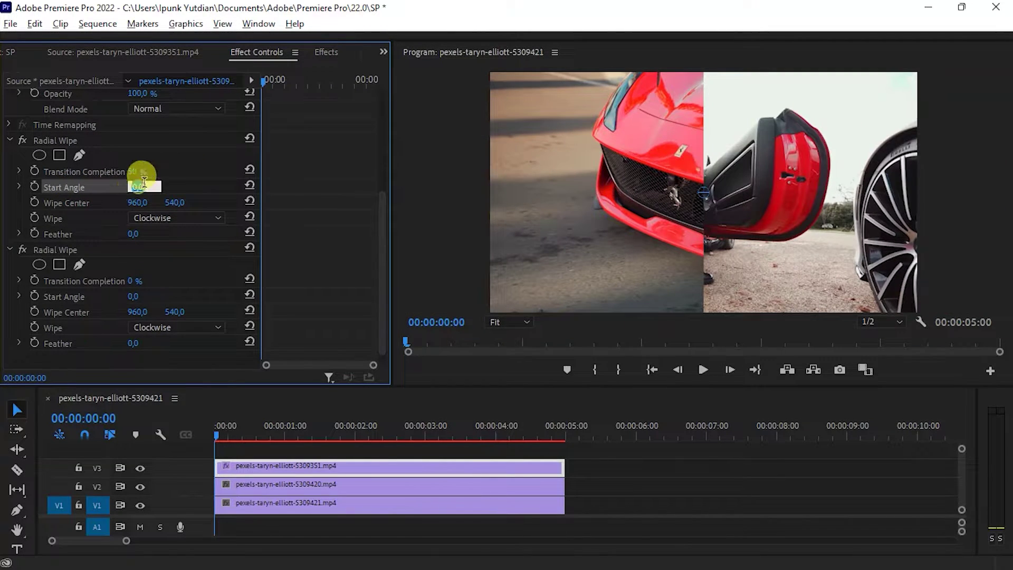
text(130)
key(Return)
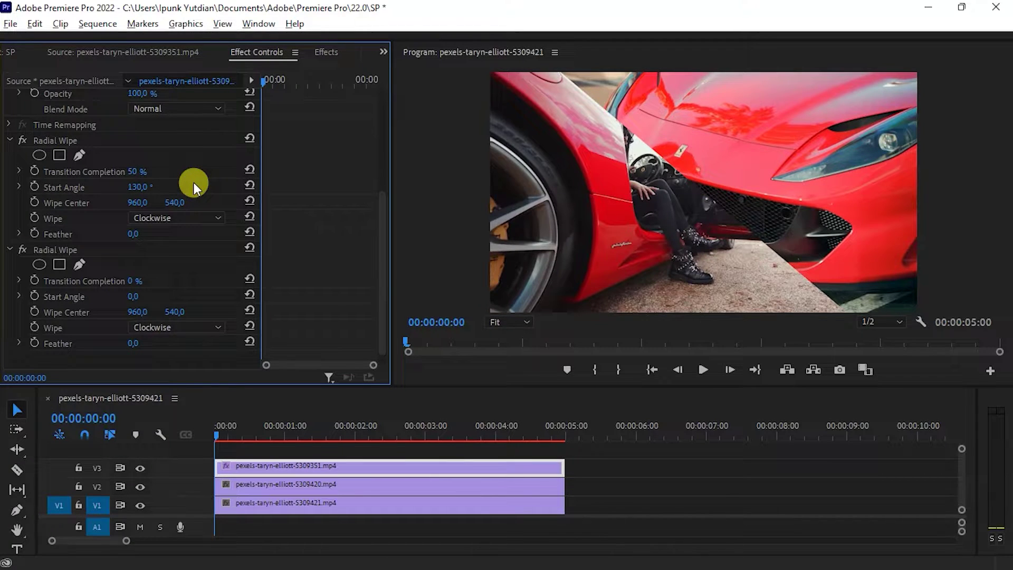
click(65, 203)
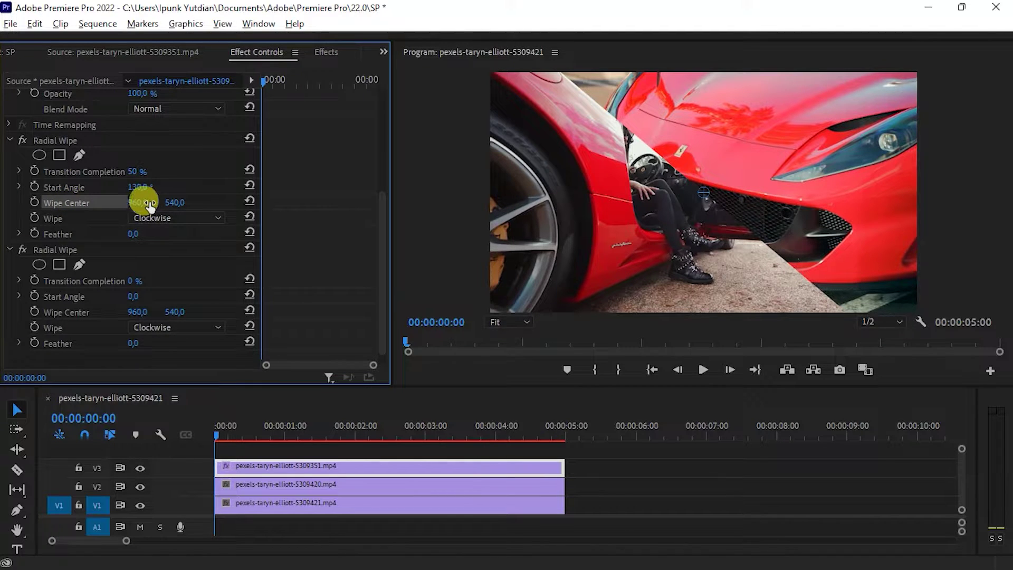
drag(149, 206, 58, 206)
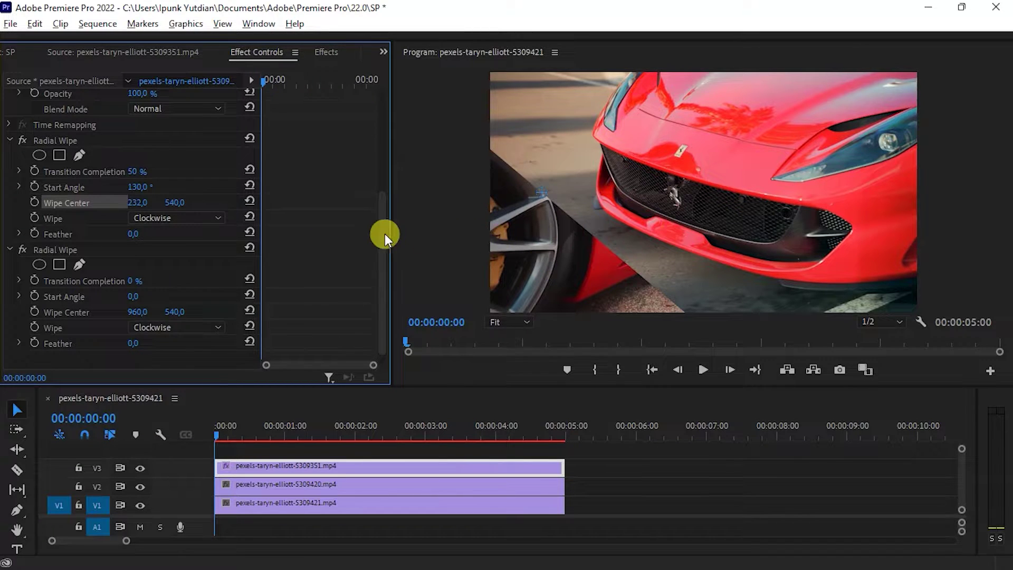
- Set the second Radial Wipe's Transition Completion to 50 %
drag(385, 233, 379, 252)
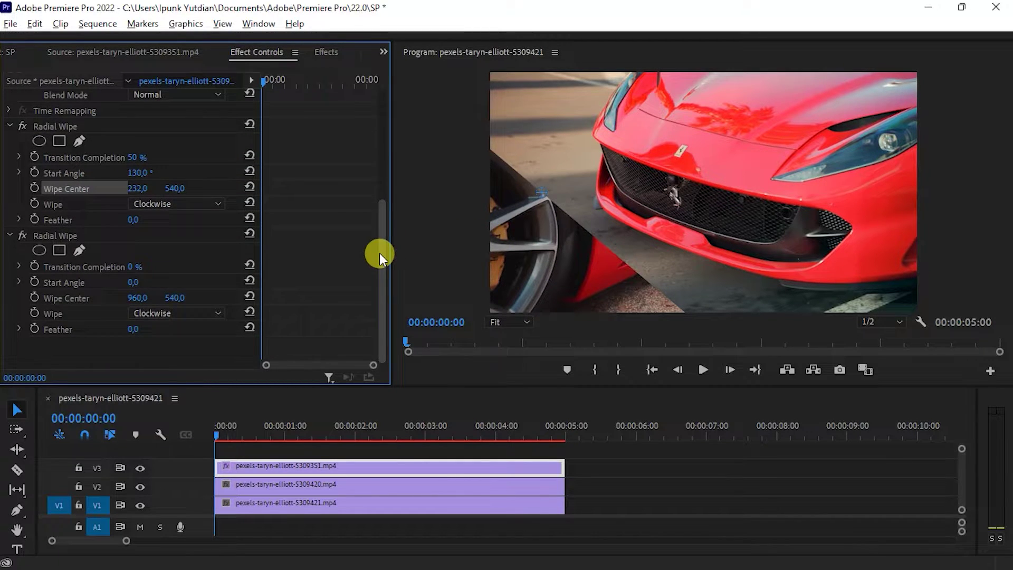
click(65, 235)
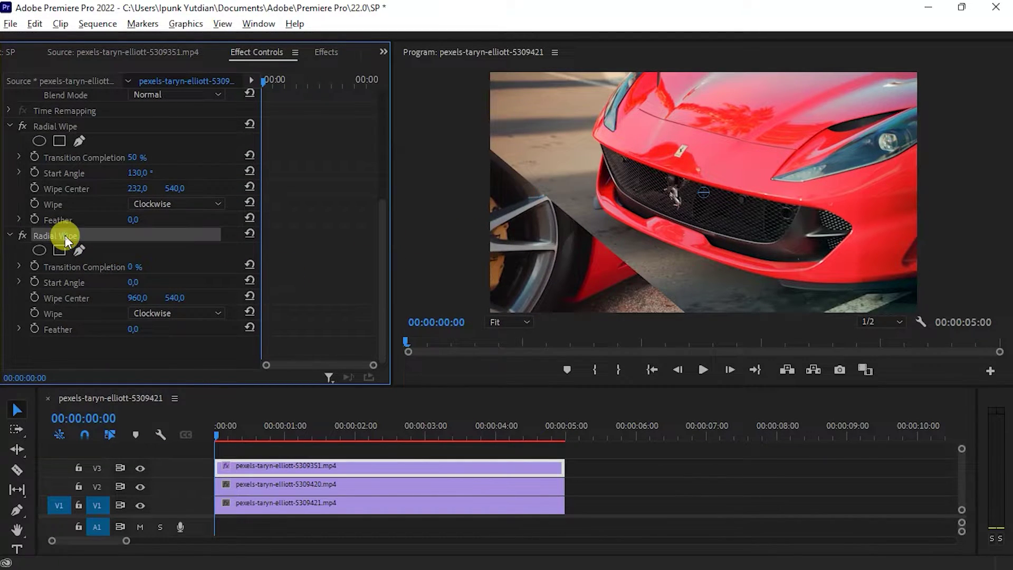
click(133, 267)
text(50)
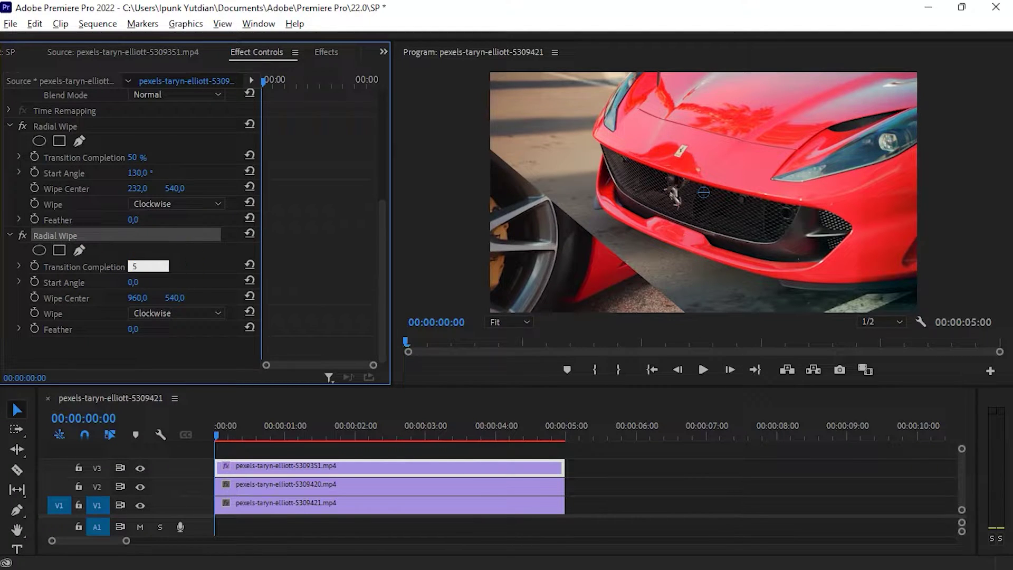
key(Return)
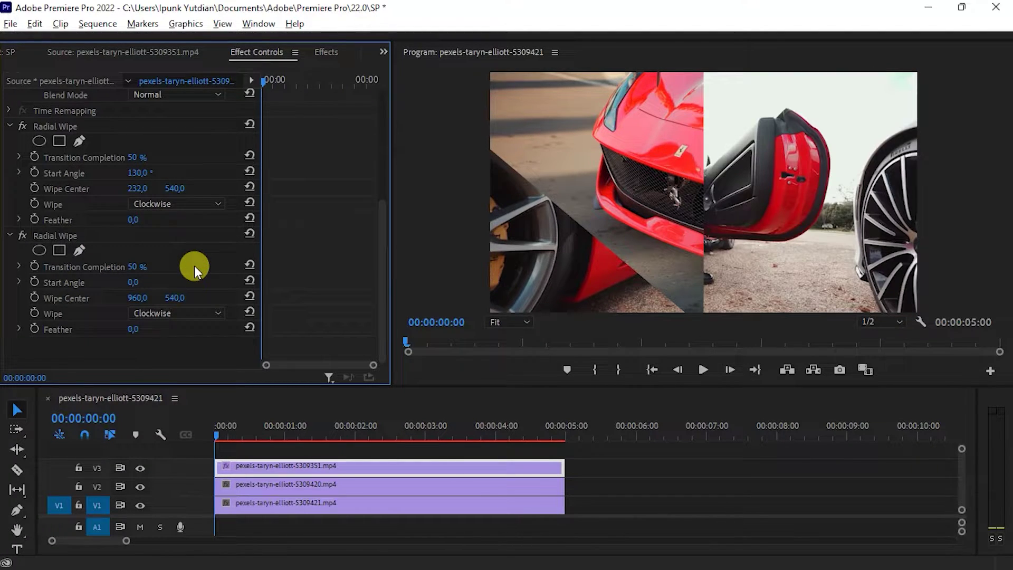
- Set the second Radial Wipe's Start Angle to -50° and its horizontal Wipe Center to 1587
click(114, 284)
click(135, 282)
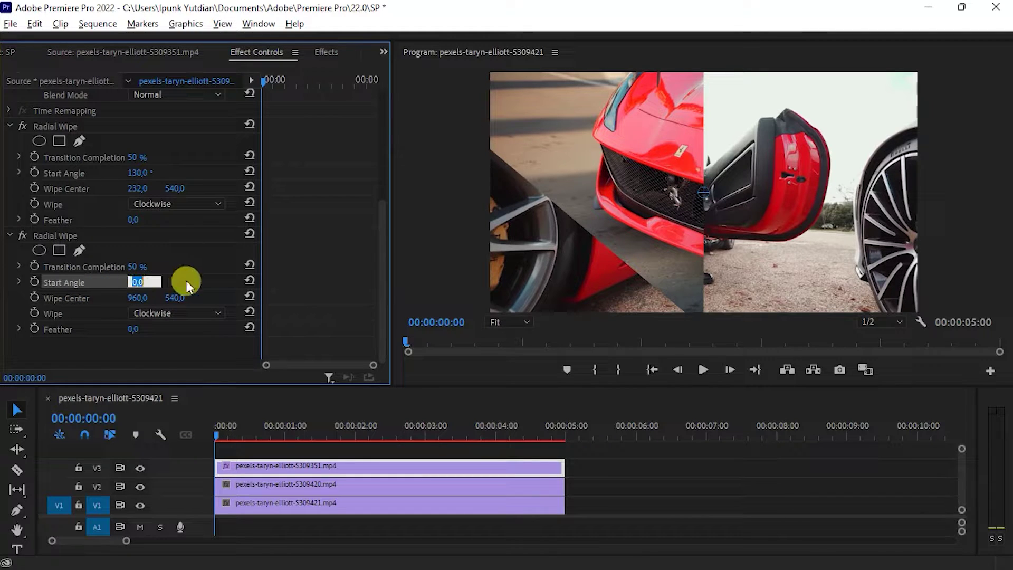
text(-50)
key(Return)
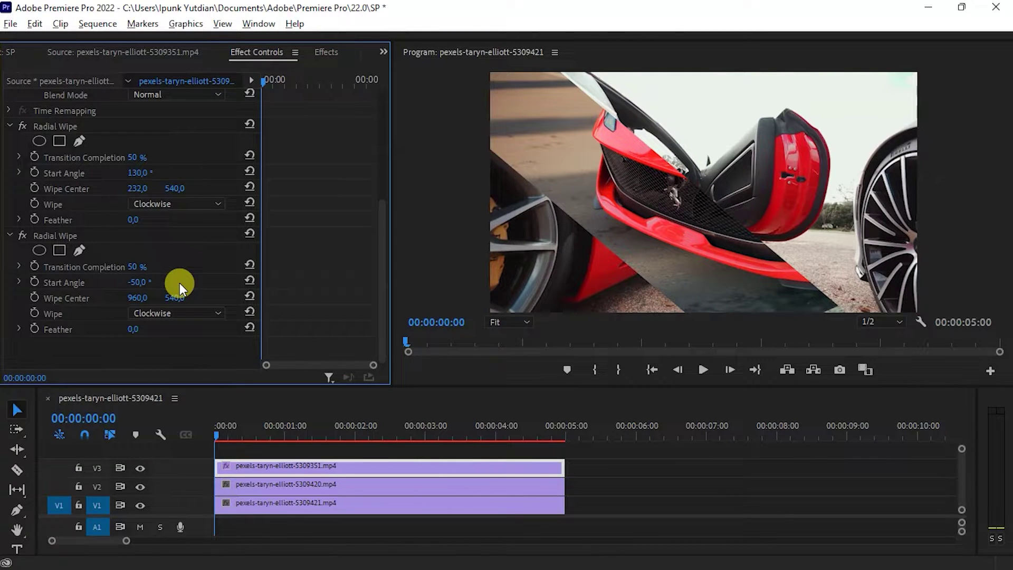
click(81, 299)
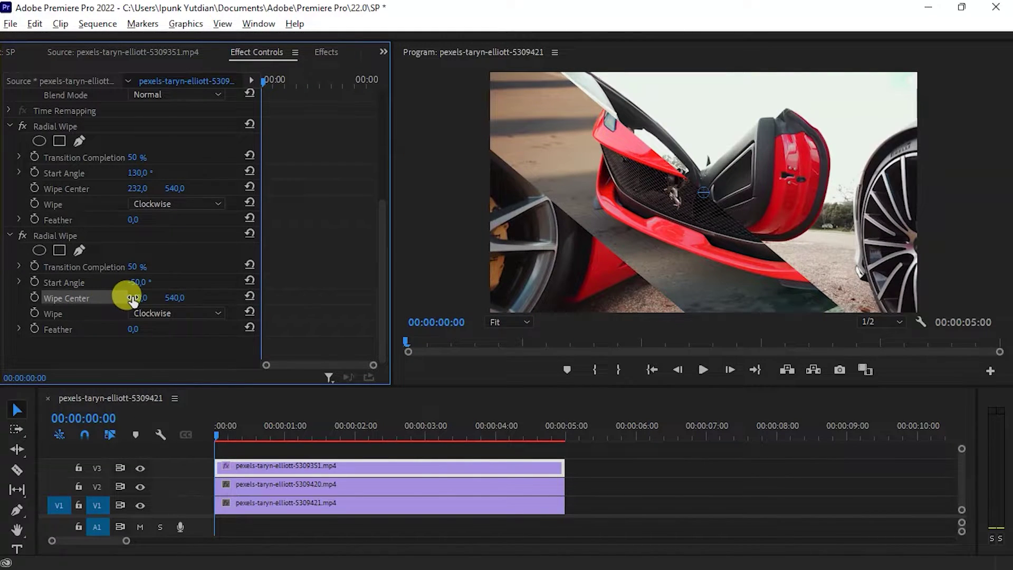
drag(133, 298, 140, 294)
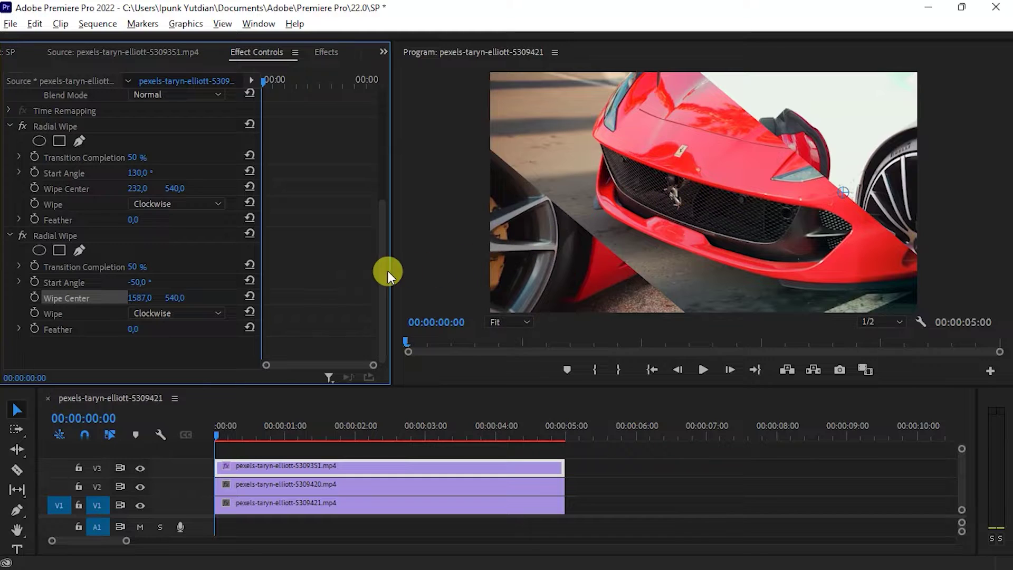
- Draw a closed Pen shape around the middle diagonal strip, following both wipe edges and extending just outside the frame at its corners
click(16, 510)
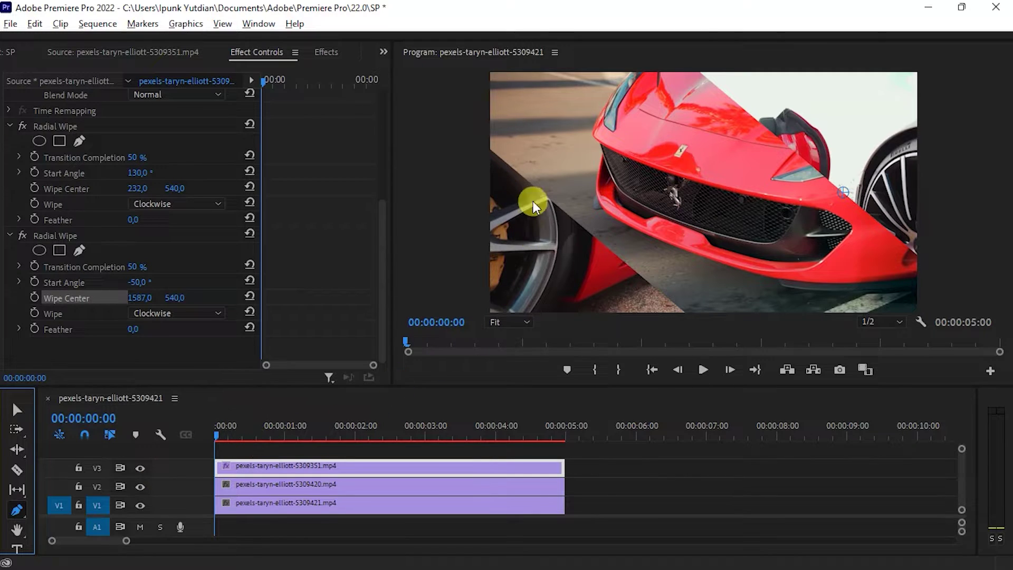
click(526, 323)
click(512, 372)
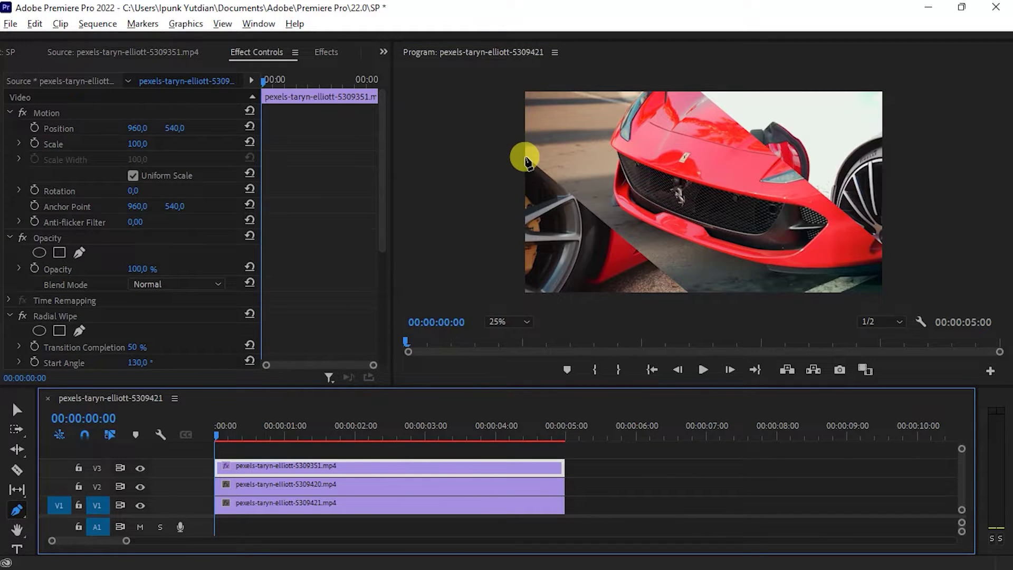
click(525, 158)
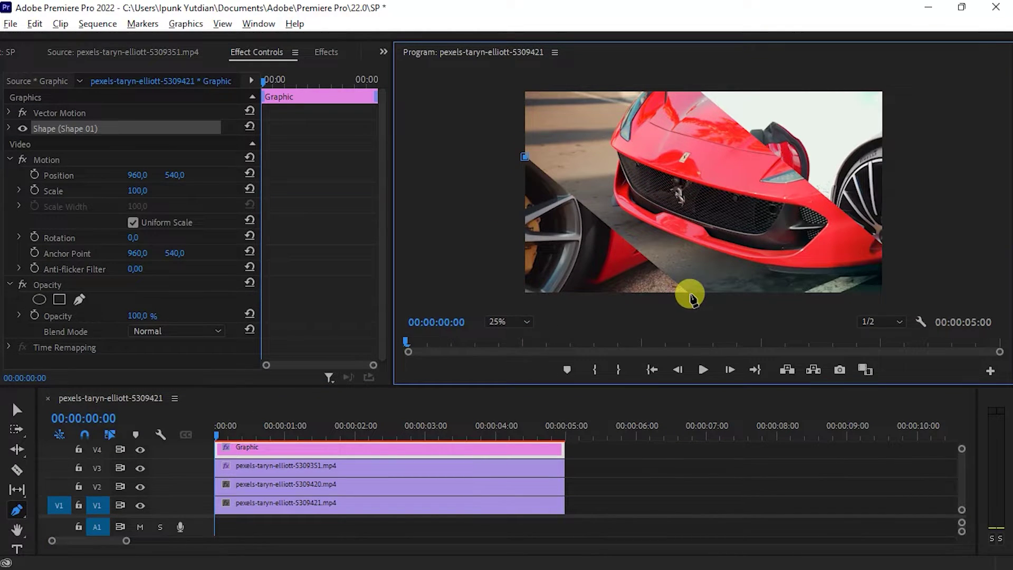
click(690, 295)
click(891, 297)
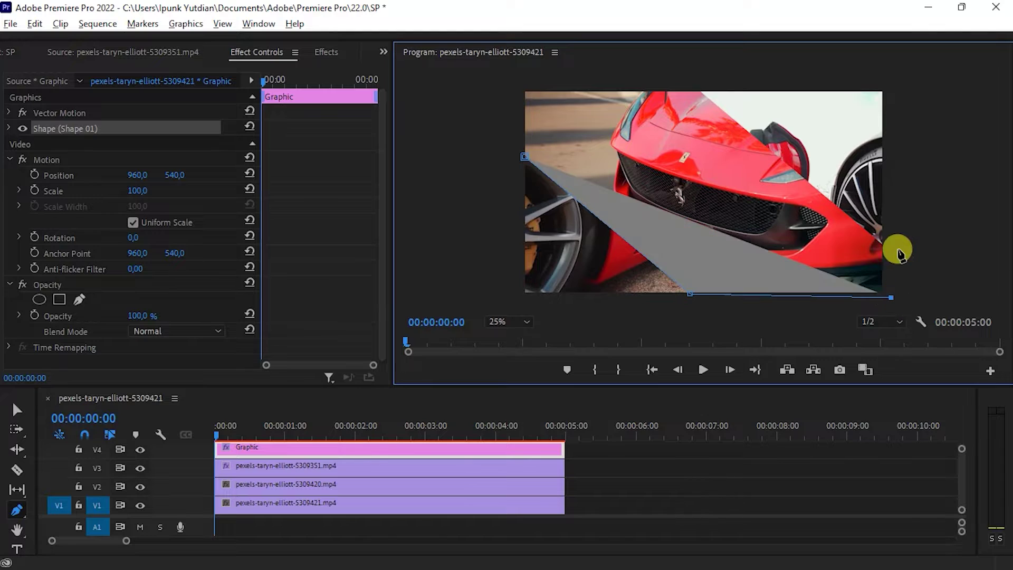
click(887, 248)
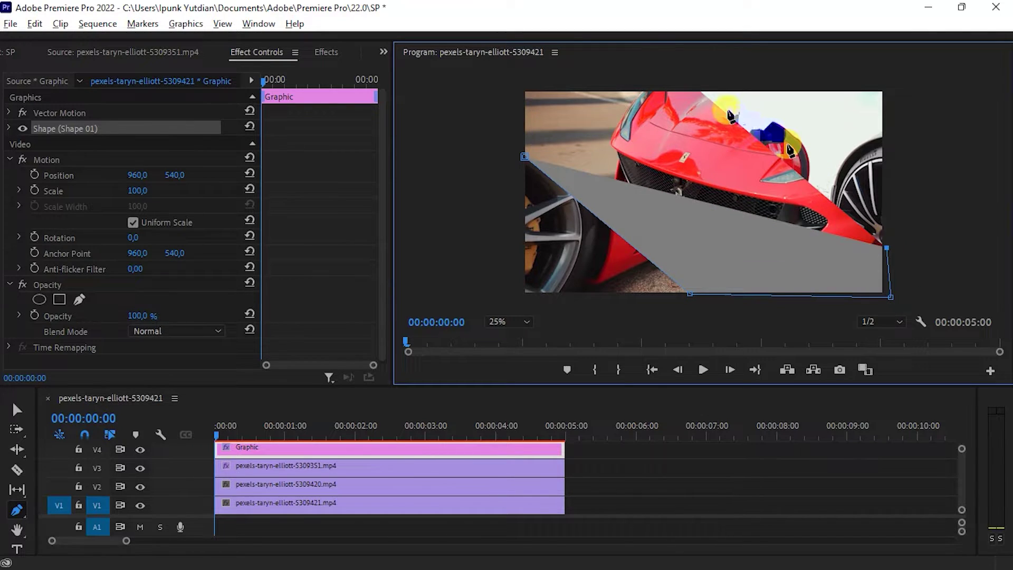
click(696, 90)
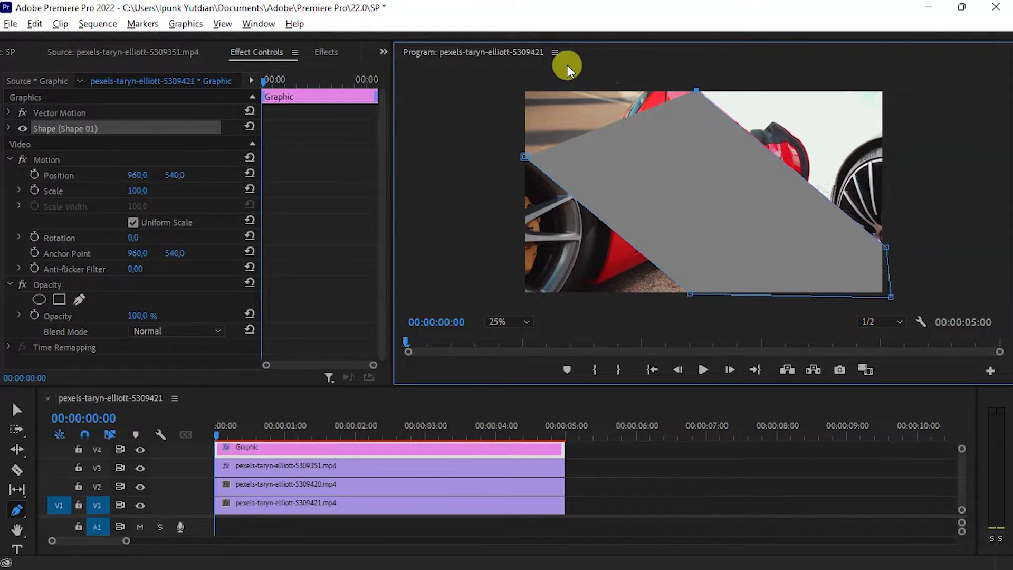
click(516, 74)
click(515, 155)
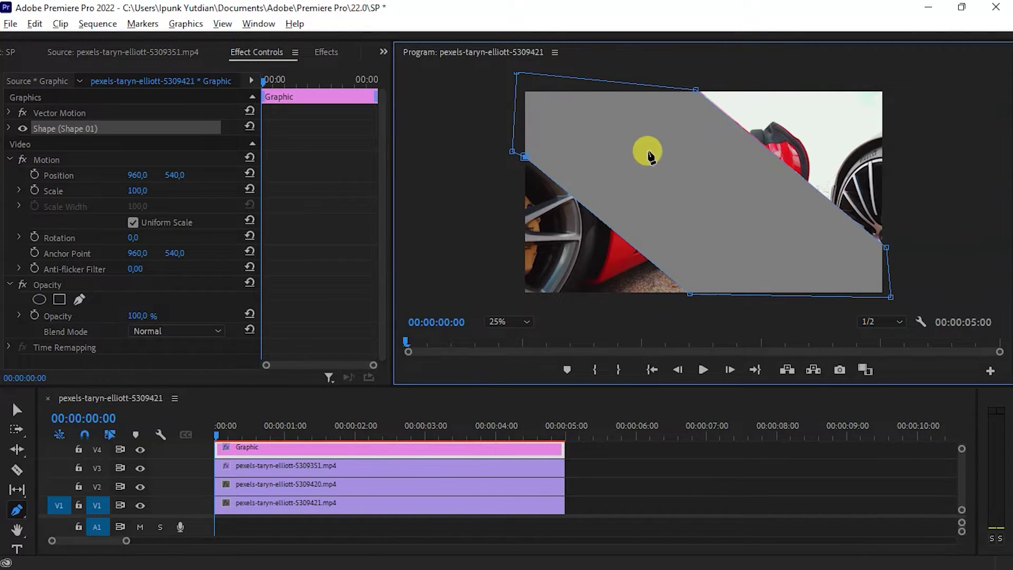
- Turn off the drawn shape's Fill and enable a white Stroke with a width of 15
click(9, 129)
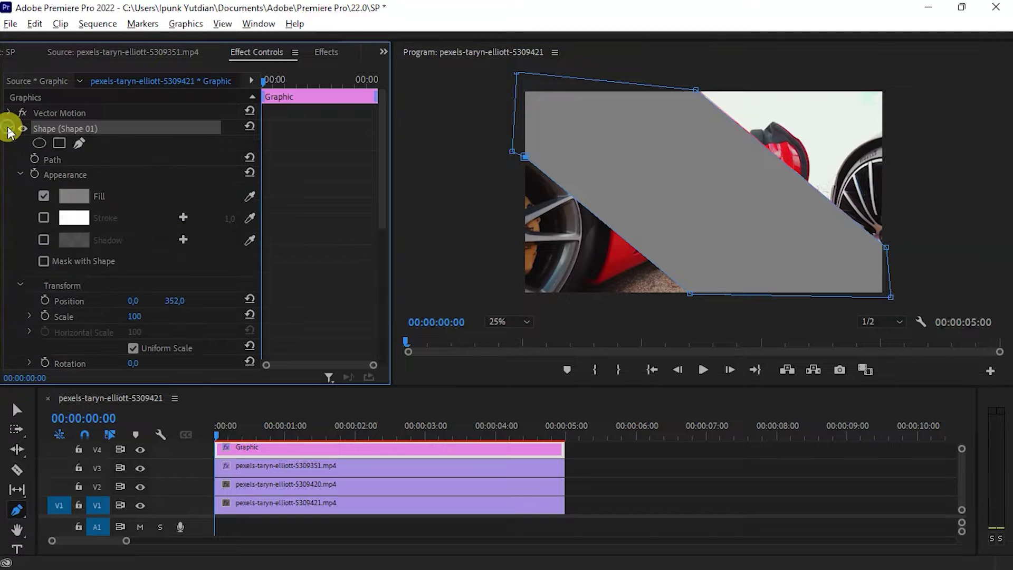
click(44, 196)
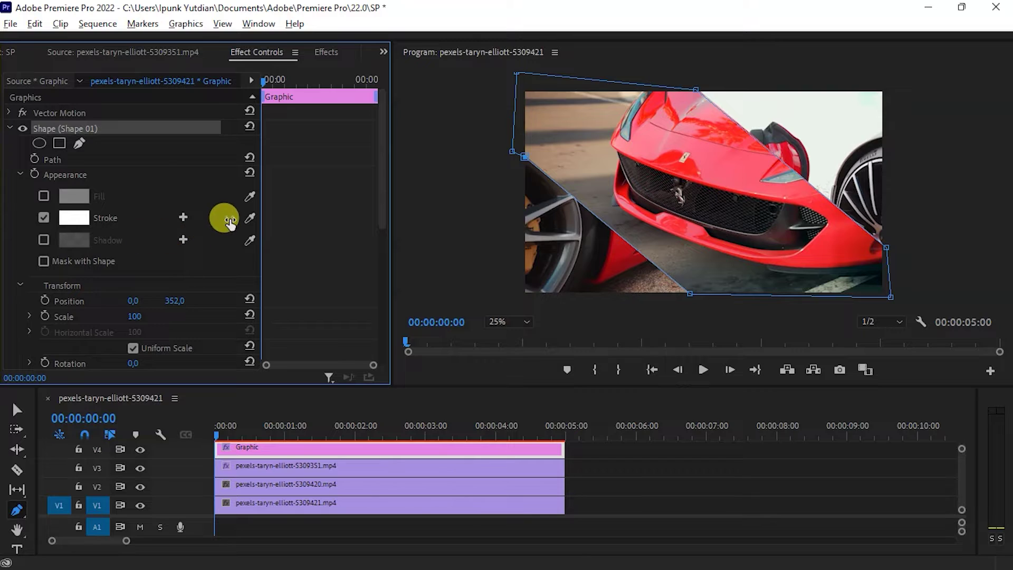
click(229, 218)
text(1)
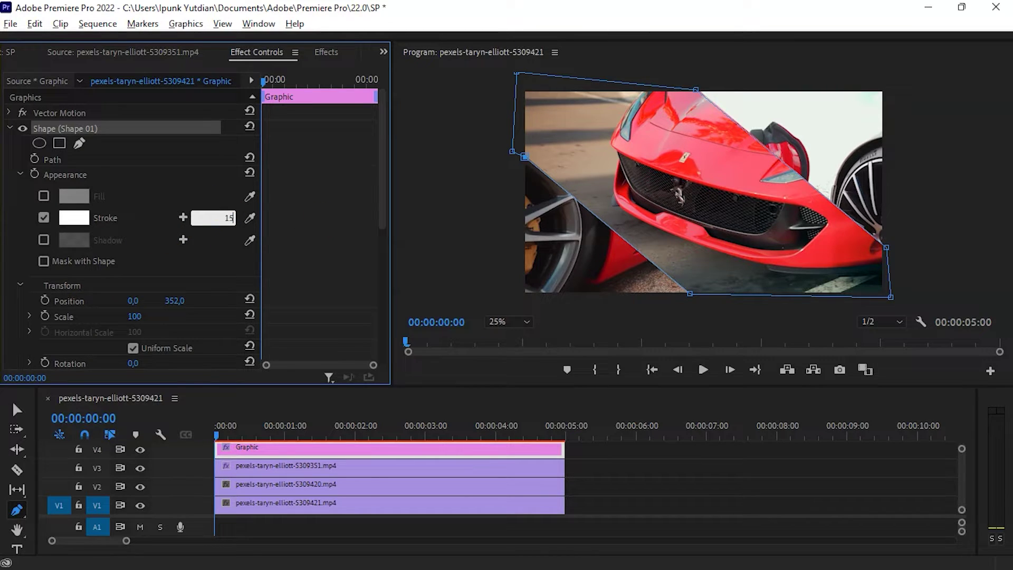
text(5)
click(150, 216)
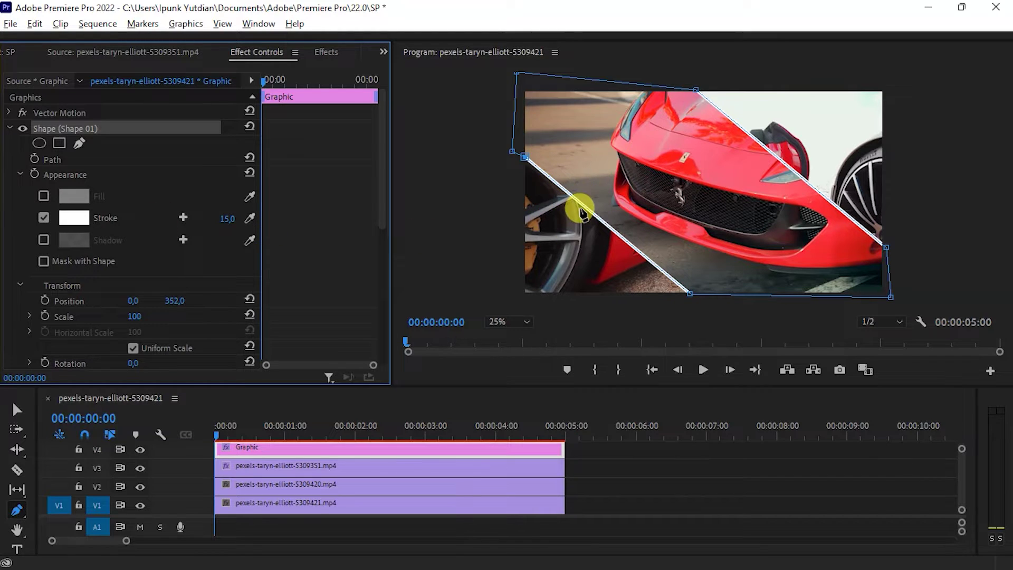
- Set the shape's Stroke width to 20
click(232, 218)
text(2)
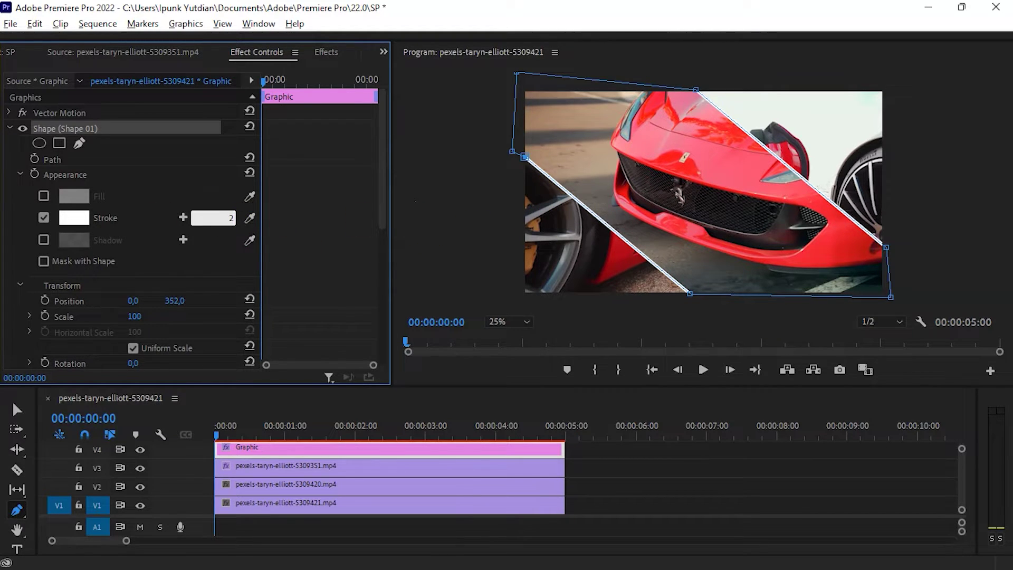
text(0)
click(168, 218)
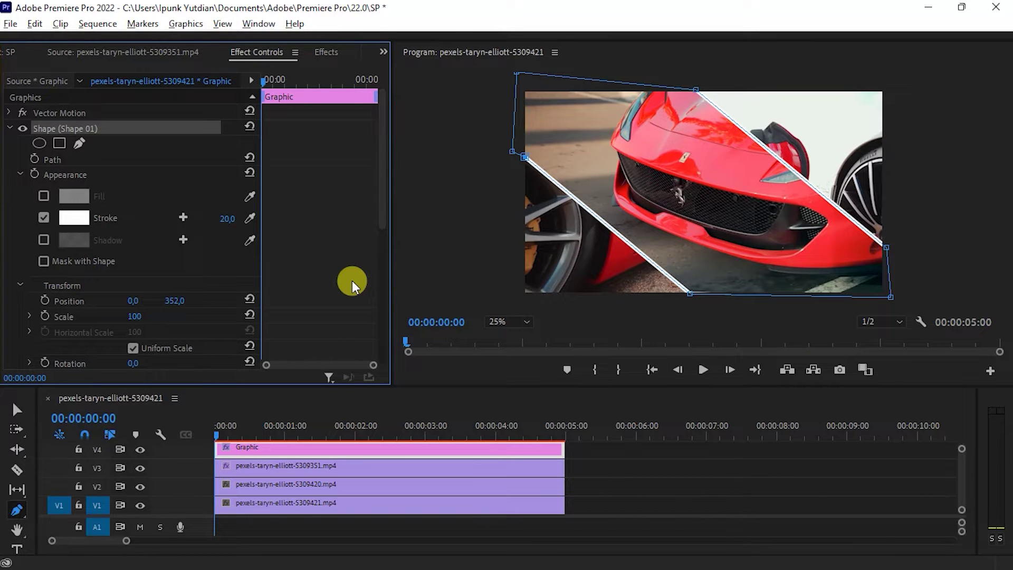
- Switch to the Selection tool and play the sequence from the start to check the split screen with its divider lines
click(16, 412)
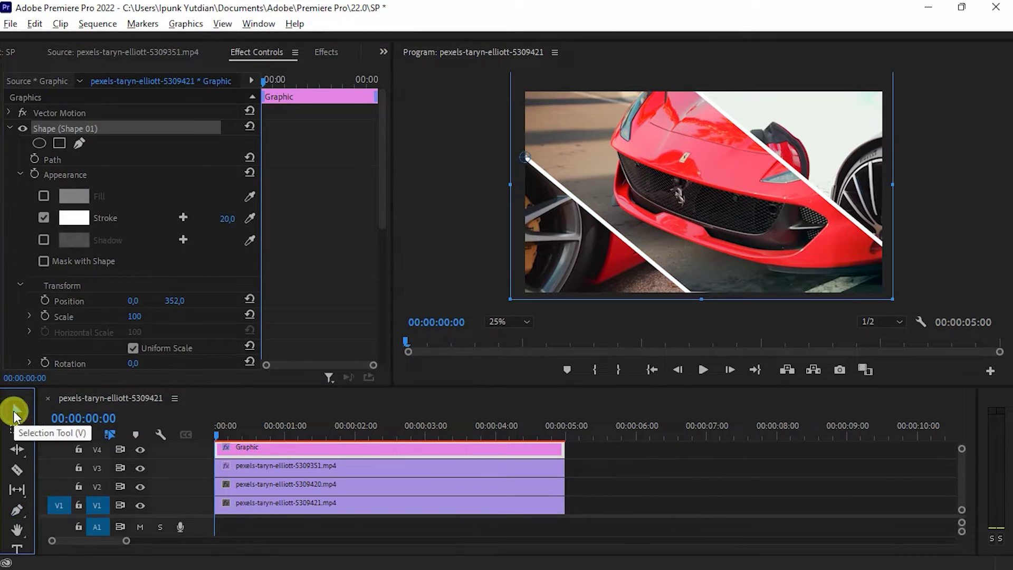
click(235, 471)
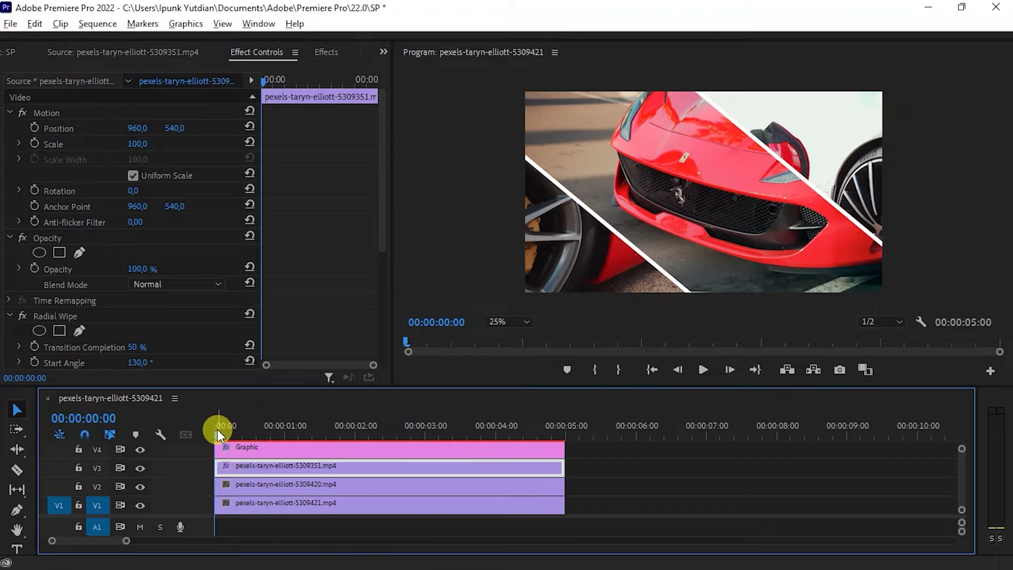
key(space)
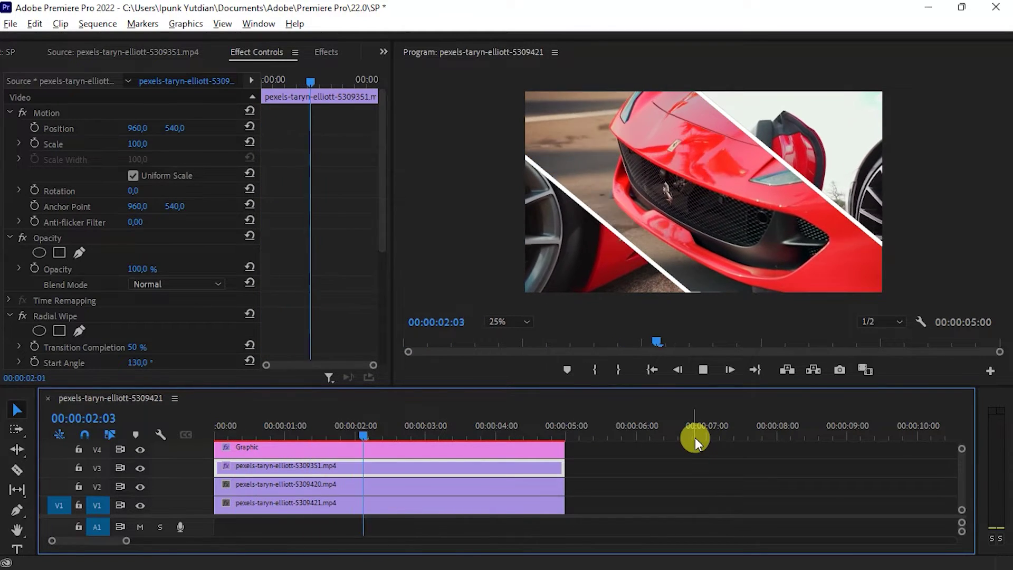
key(space)
click(389, 448)
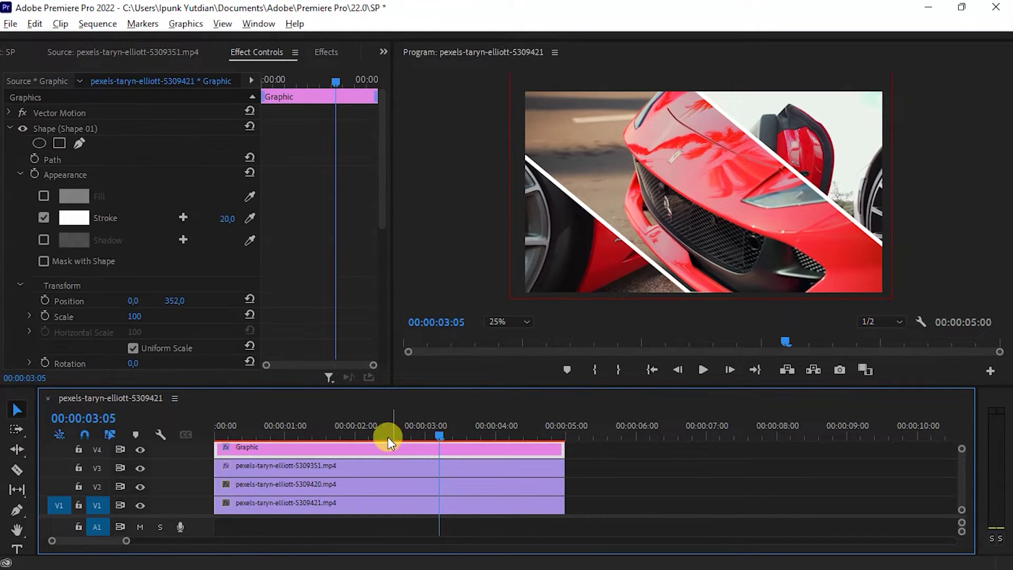
- Set the V2 clip's Scale to 75 and its Position to 336, 758 to frame it in the lower-left split area
click(268, 487)
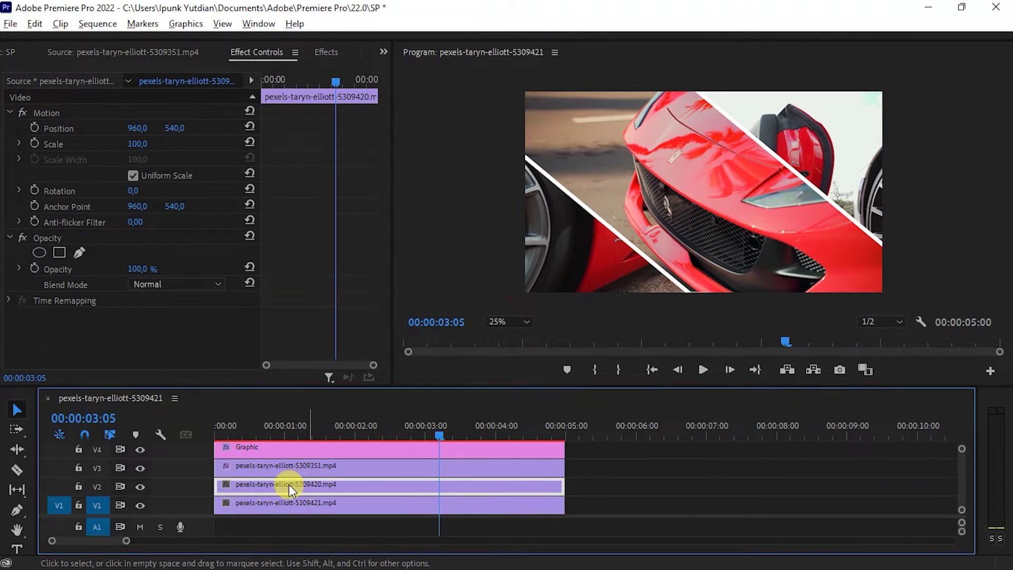
click(148, 140)
text(75)
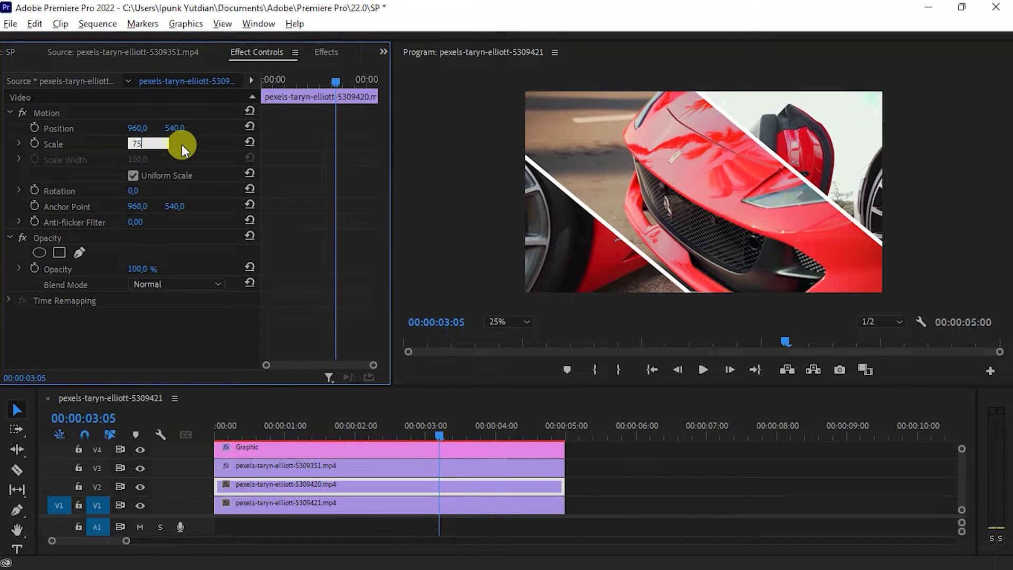
click(182, 145)
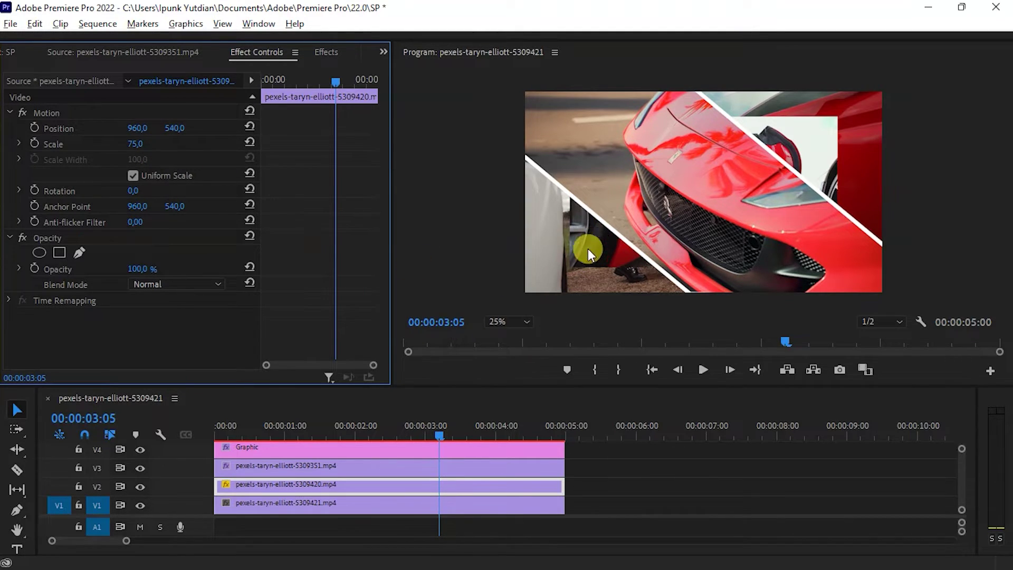
drag(136, 135, 80, 135)
drag(191, 130, 125, 128)
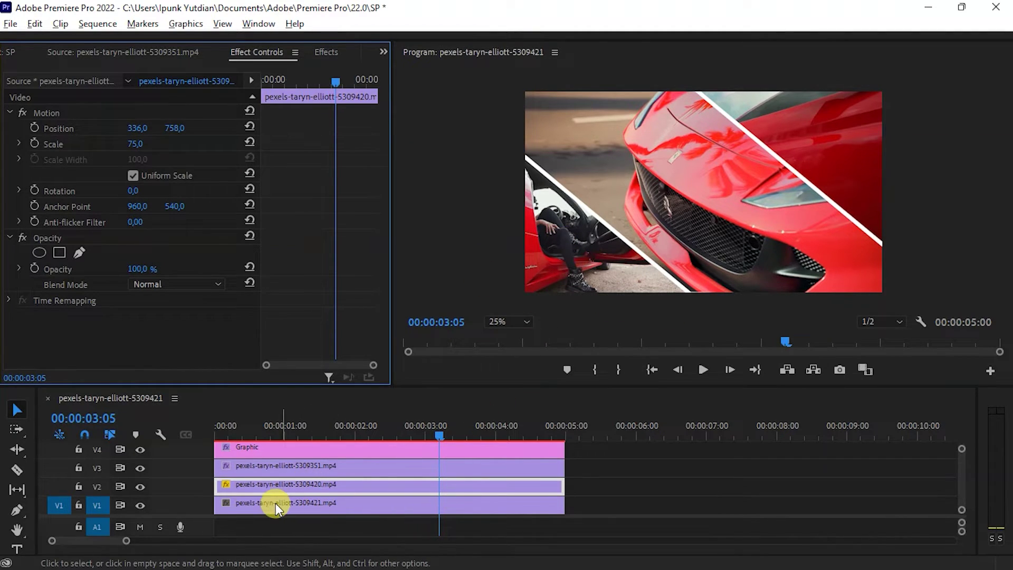
- Set the V1 clip's Scale to 75
click(313, 507)
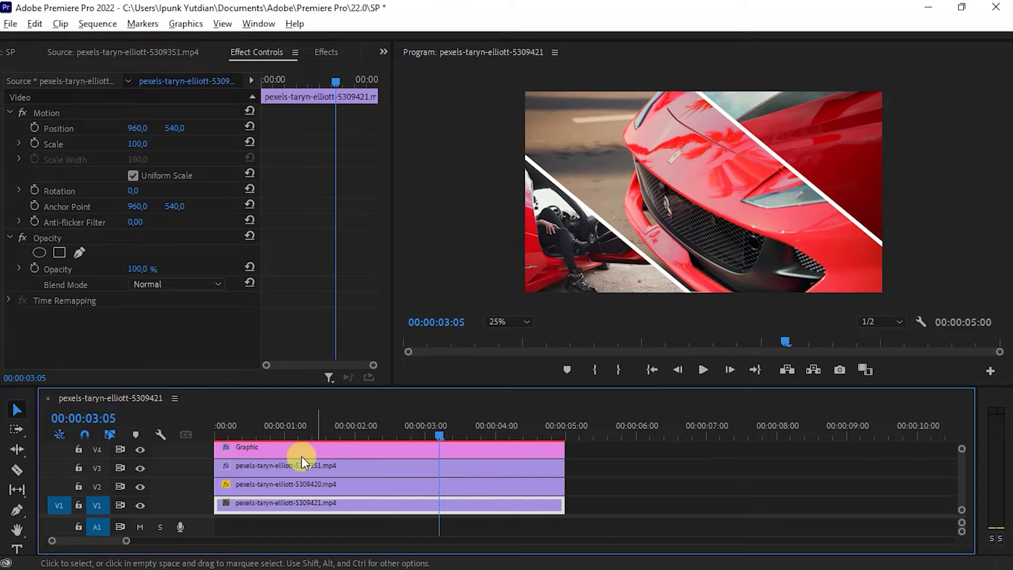
click(141, 144)
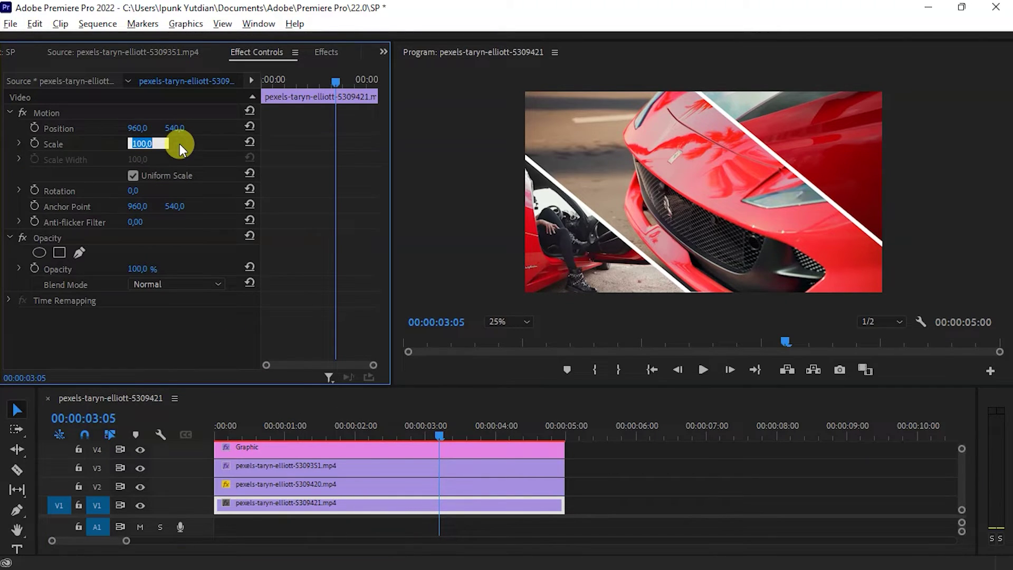
text(75)
click(202, 140)
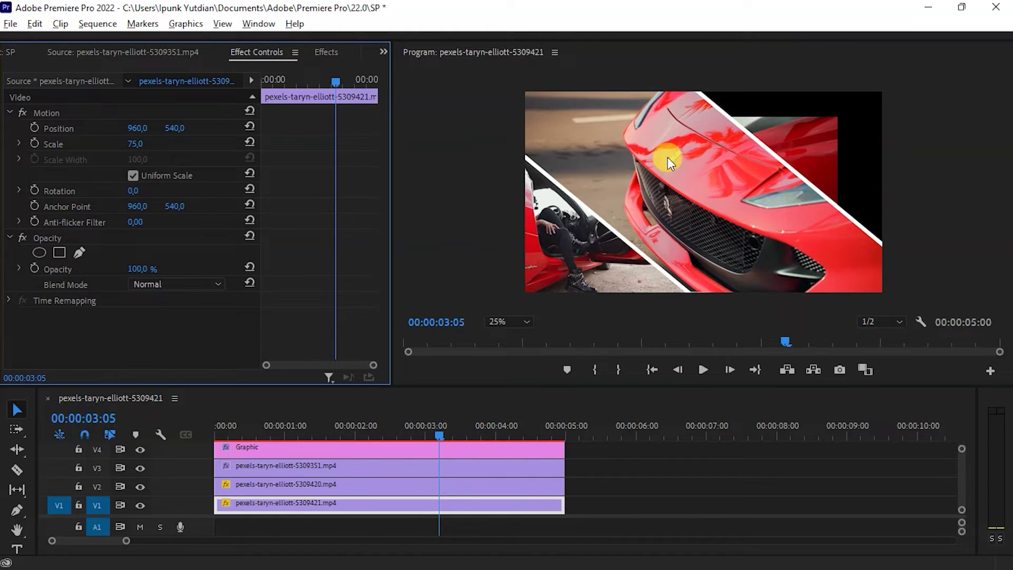
- Set the V1 clip's Position to 1637, 398 so it fills the upper-right split area
click(135, 127)
text(1515)
key(Return)
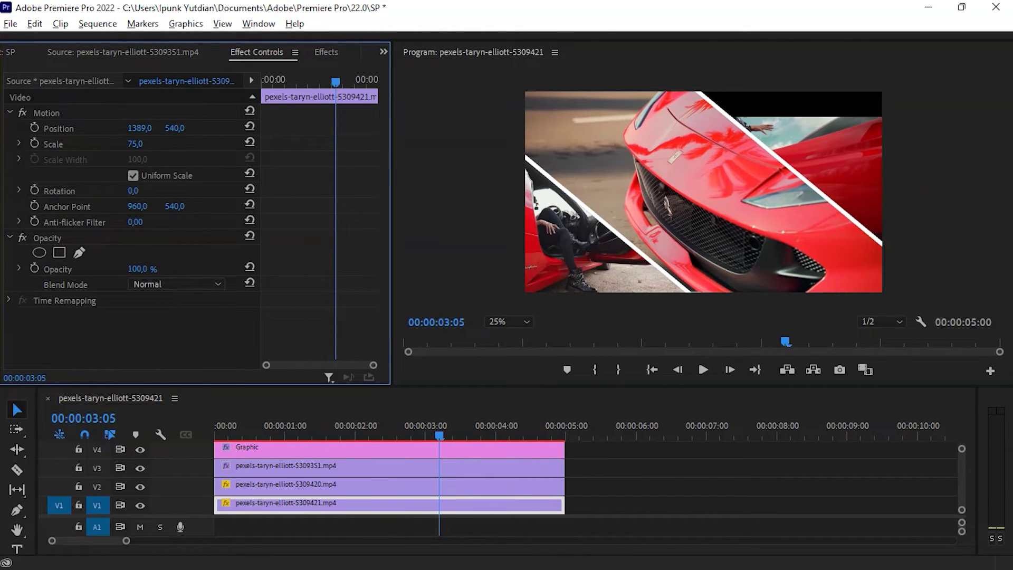
drag(140, 128, 271, 128)
drag(174, 128, 97, 127)
drag(174, 128, 122, 128)
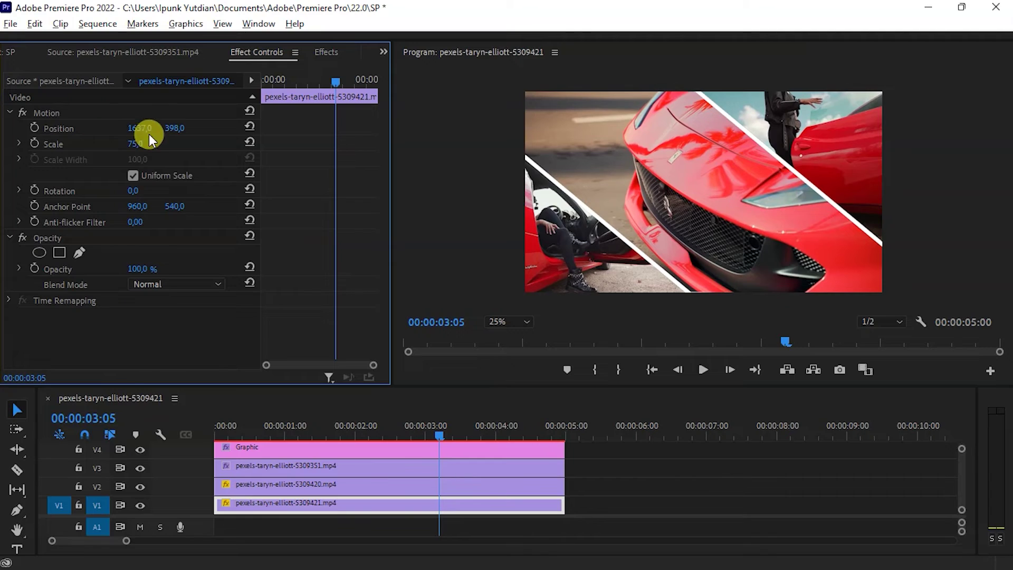
- Return the playhead to the start of the sequence and play it to check the reframed clips
click(220, 423)
click(217, 432)
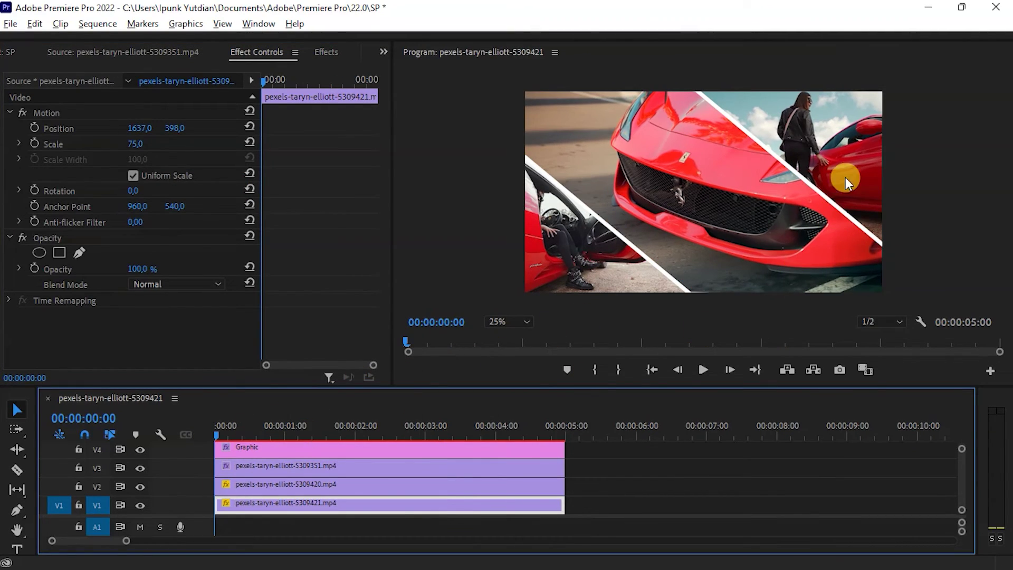
key(space)
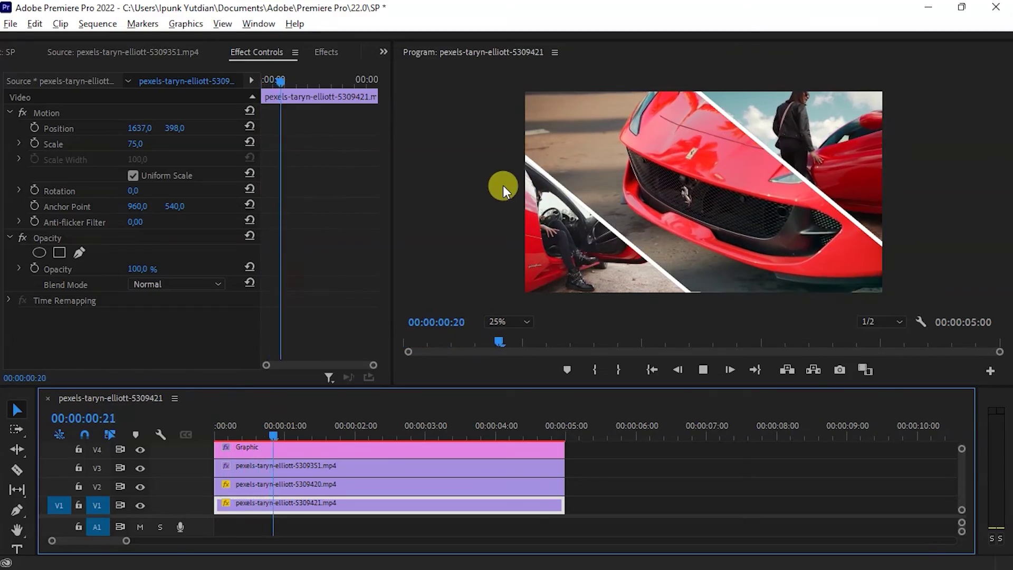